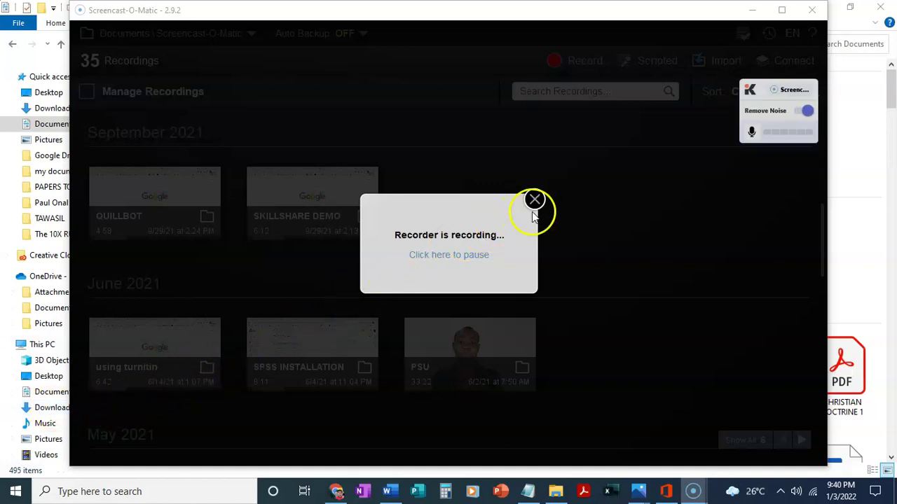
Dismiss the recorder notice, minimize the recorder window, switch to Chrome on the Turnitin home page and close the floating noise-removal widget
click(534, 199)
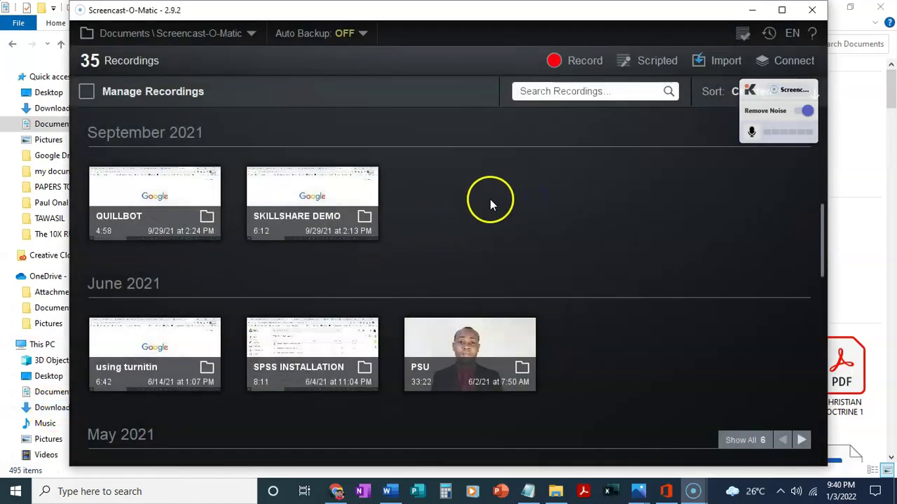
click(751, 10)
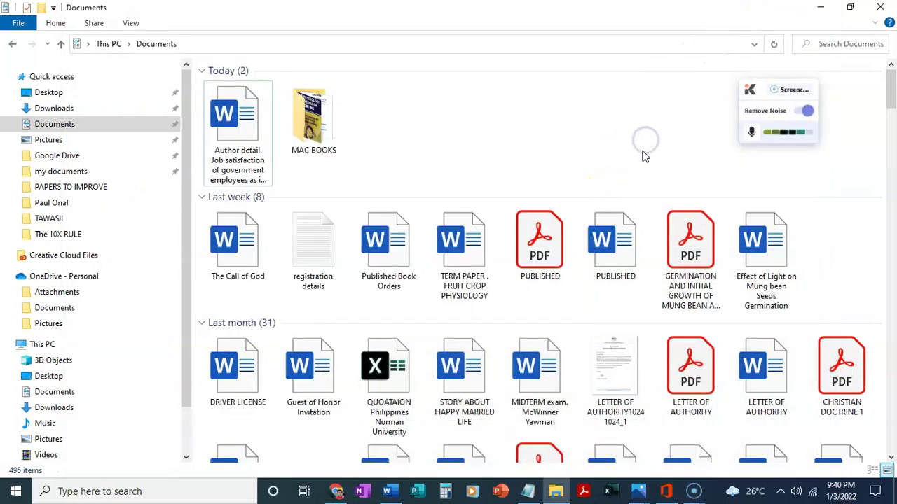
click(335, 492)
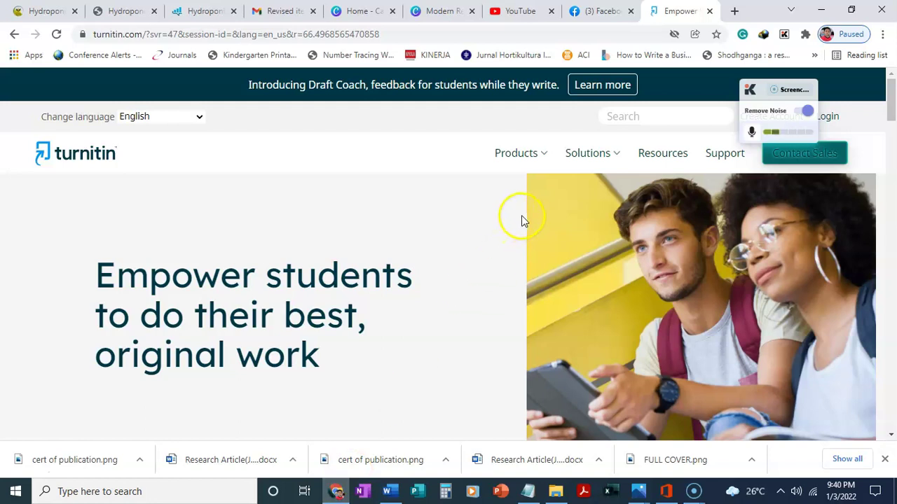
click(831, 83)
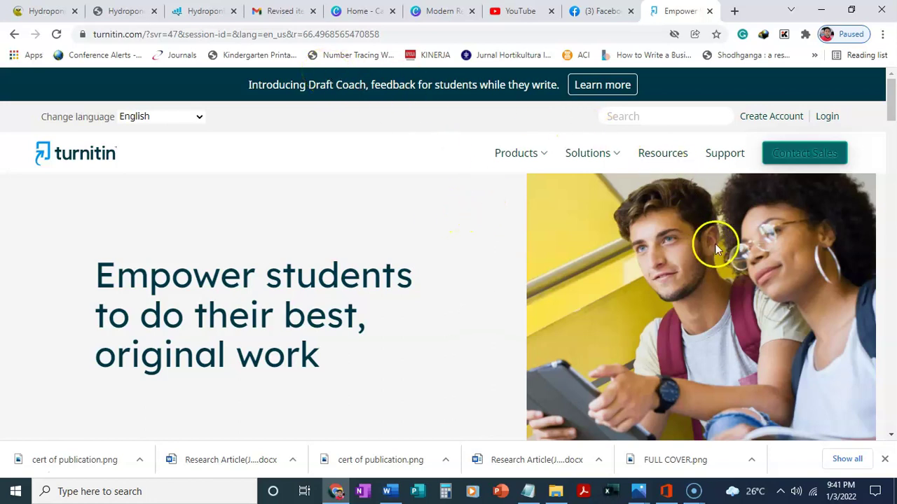
Log in to Turnitin with the saved credentials and open the class PA601 2010
click(827, 117)
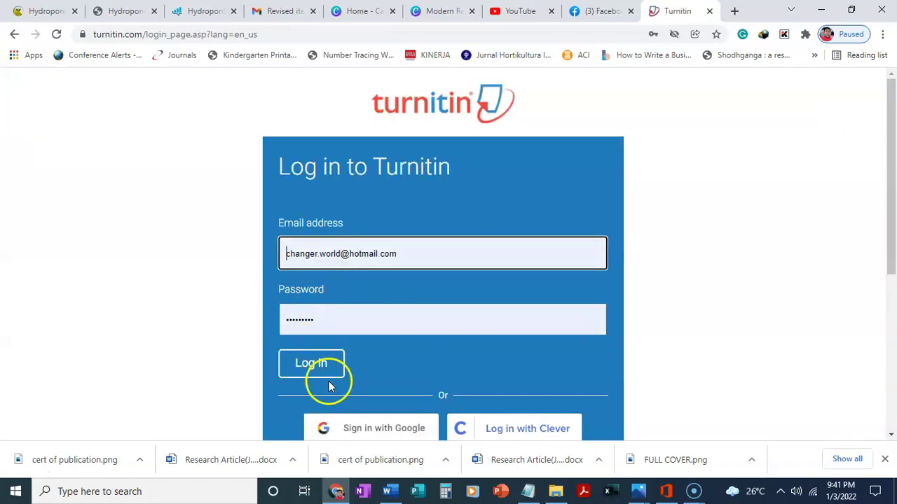
click(307, 366)
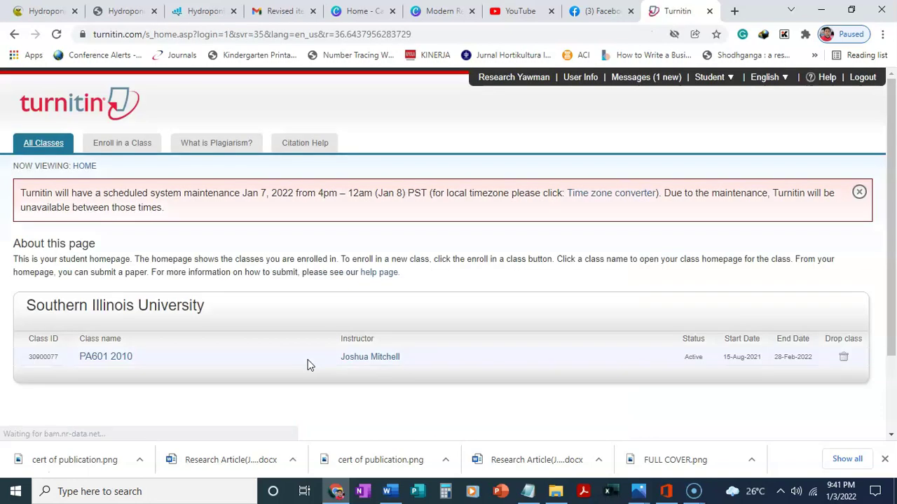
scroll(362, 297, down, 2)
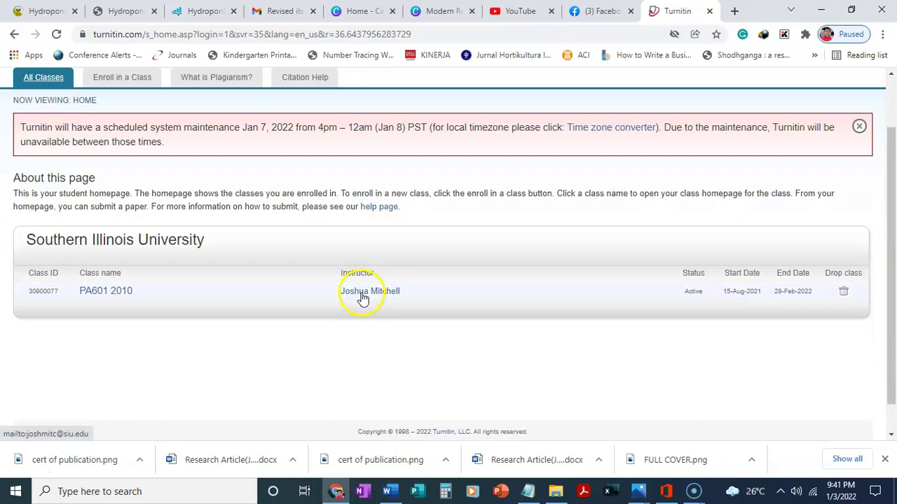
click(105, 293)
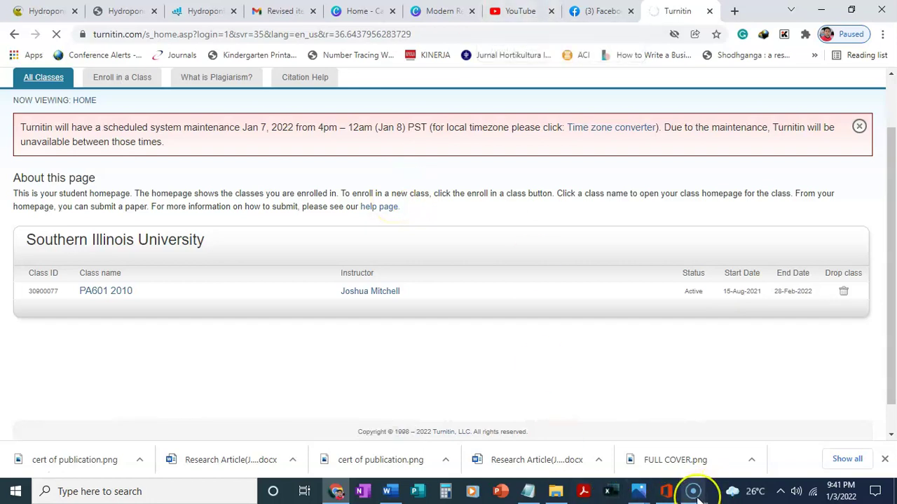
mouse_move(697, 499)
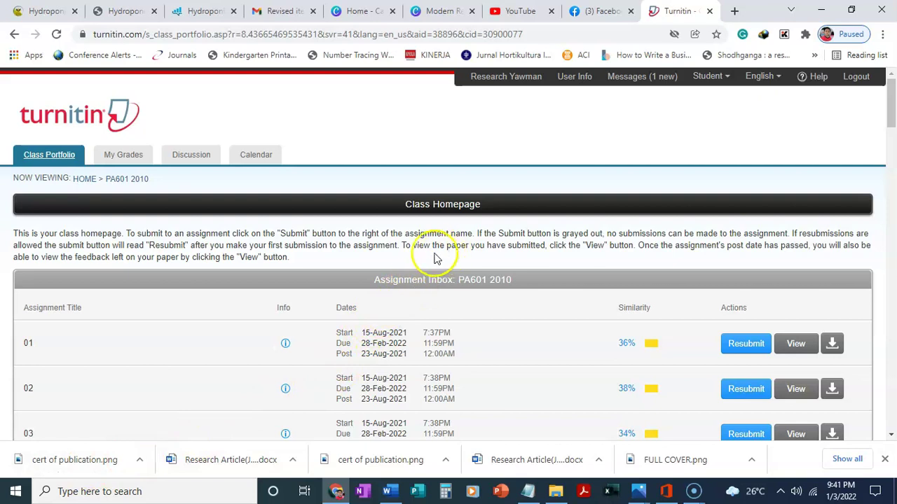
Start a resubmission for assignment 50 in the class's assignment inbox and accept the resubmission notice
scroll(445, 257, down, 1)
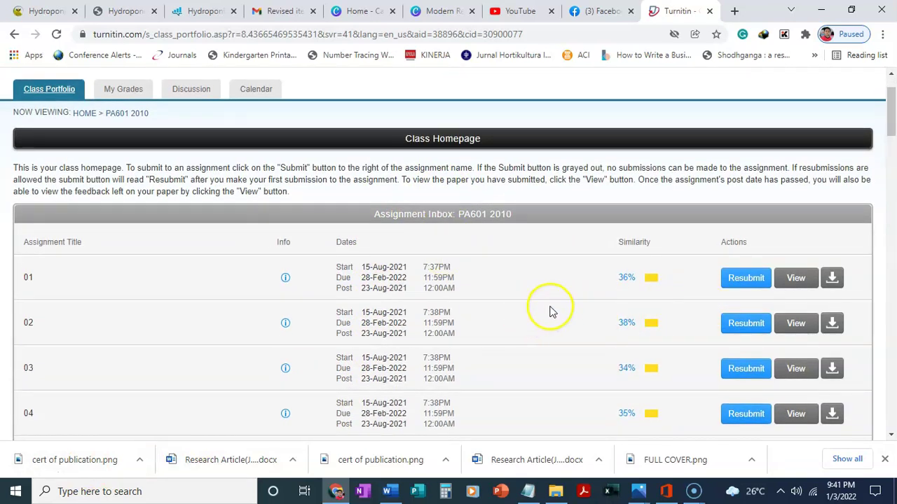
scroll(740, 320, down, 2)
scroll(733, 336, down, 4)
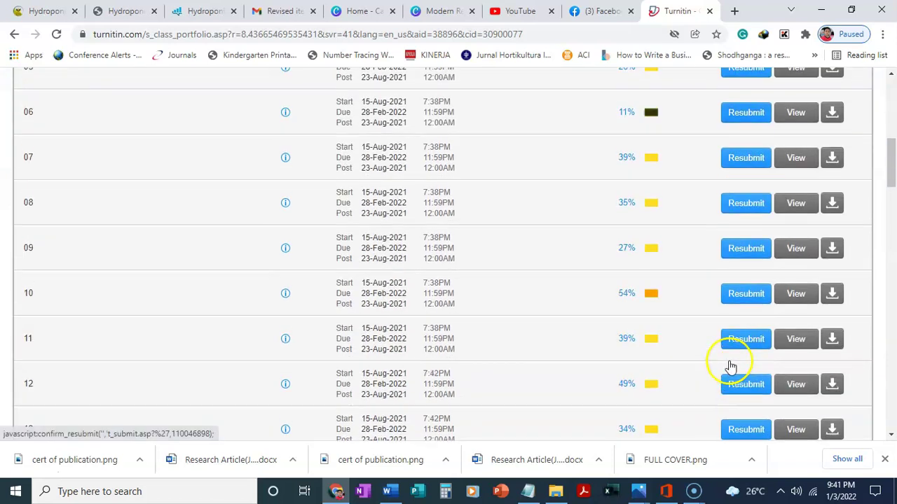
scroll(746, 287, down, 5)
scroll(748, 286, down, 20)
scroll(752, 286, up, 19)
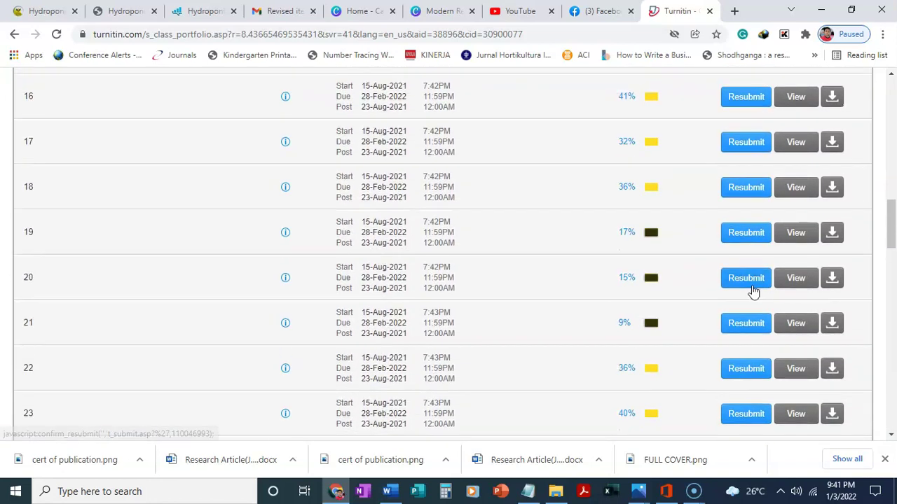
scroll(752, 285, down, 14)
scroll(751, 285, down, 5)
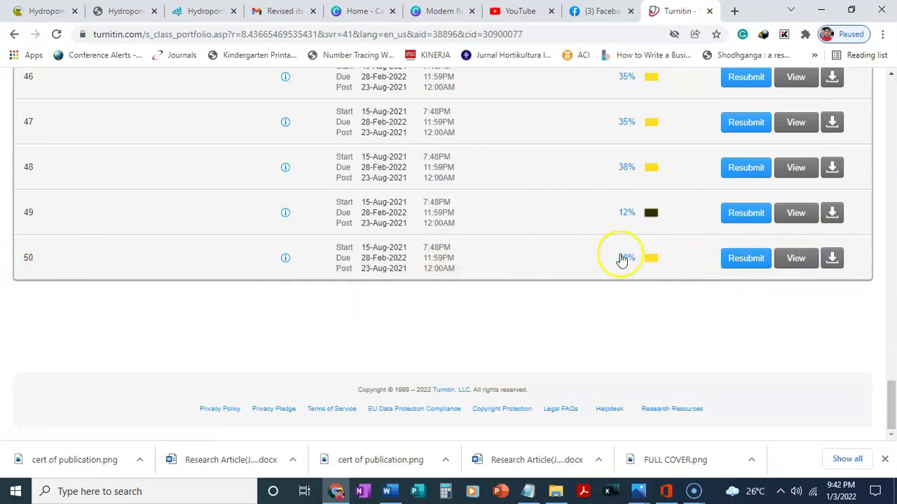
click(743, 258)
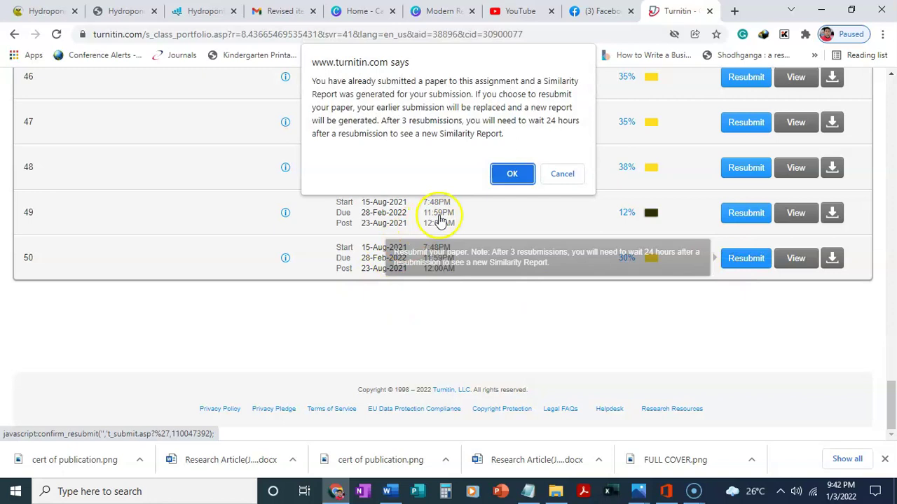
click(513, 175)
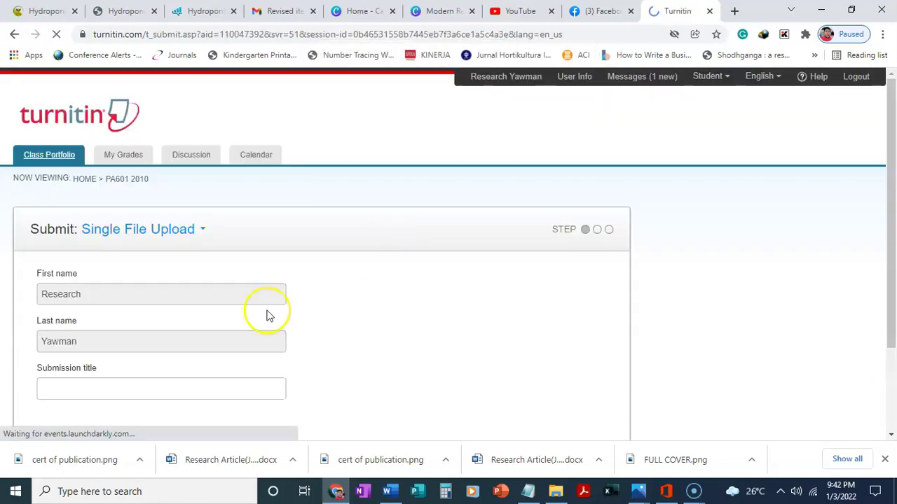
Title the submission yyy and upload Climate Change Awareness- final n tlga.docx from the PAPERS TO IMPROVE folder
scroll(155, 351, down, 1)
click(109, 257)
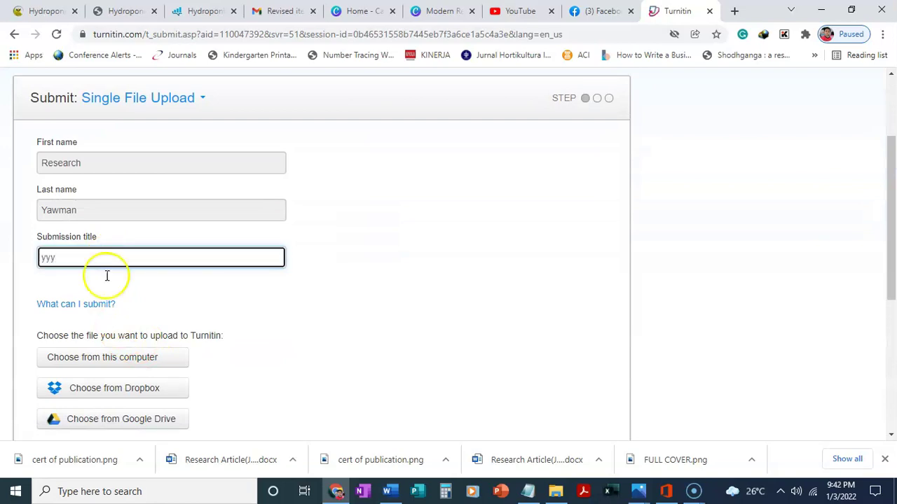
click(116, 365)
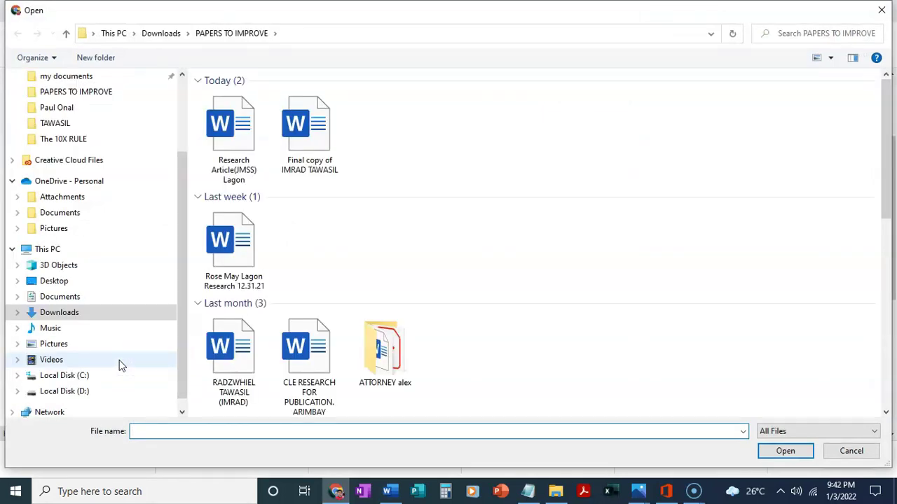
scroll(371, 286, down, 10)
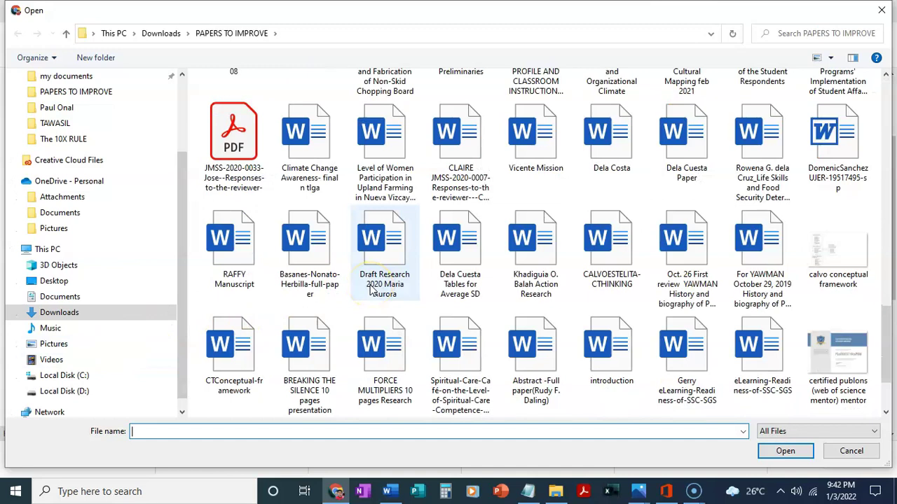
double_click(317, 152)
scroll(280, 392, down, 2)
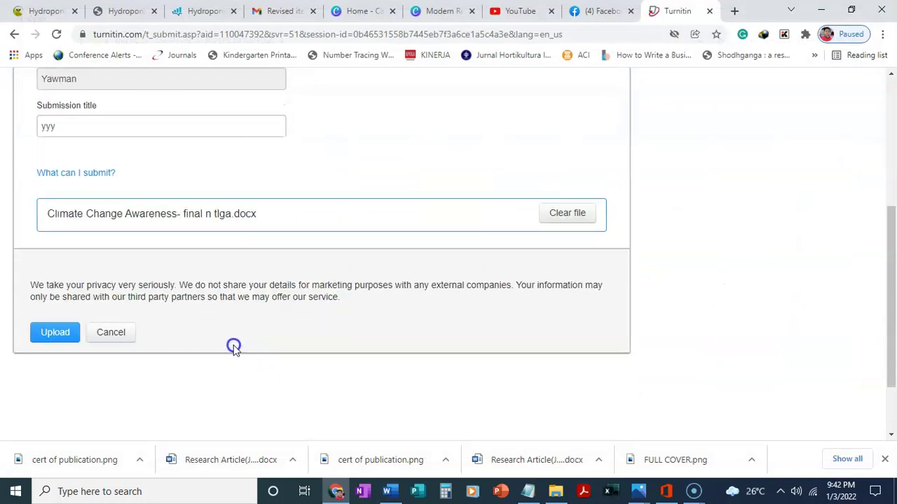
click(63, 333)
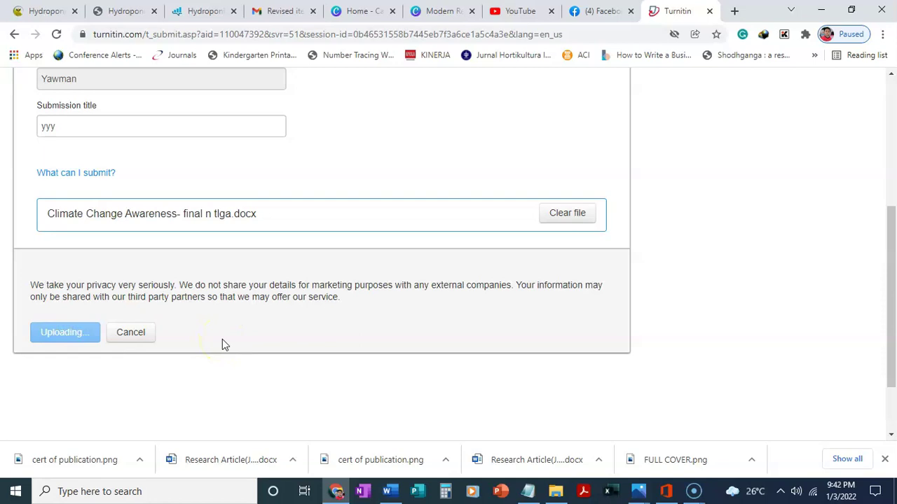
Review the uploaded paper's details and page preview, and confirm its submission to assignment 50
scroll(222, 339, up, 2)
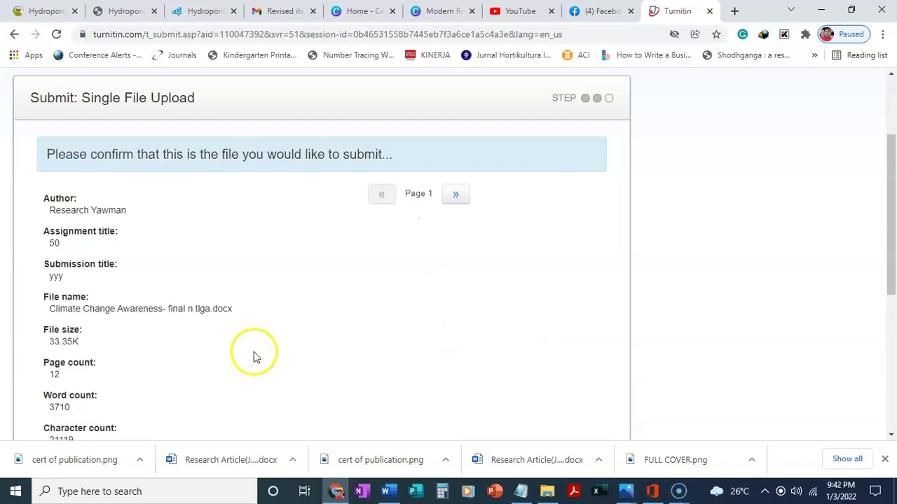
scroll(277, 316, down, 4)
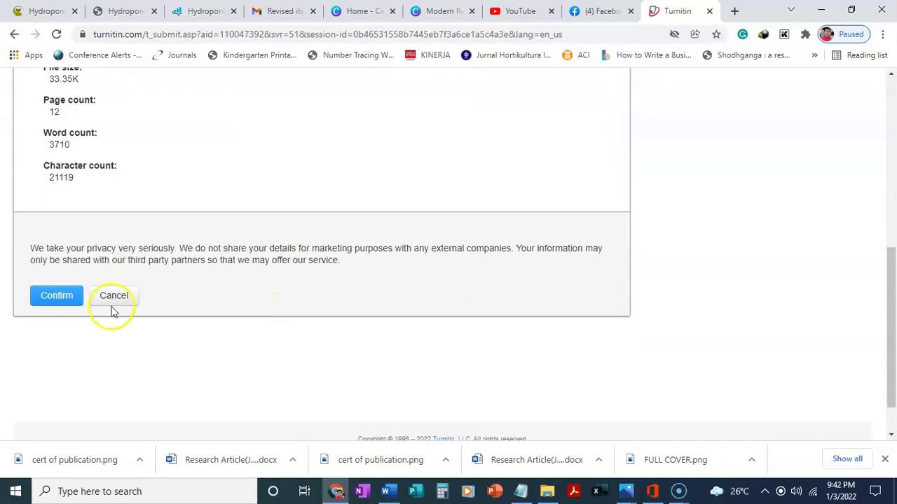
click(64, 297)
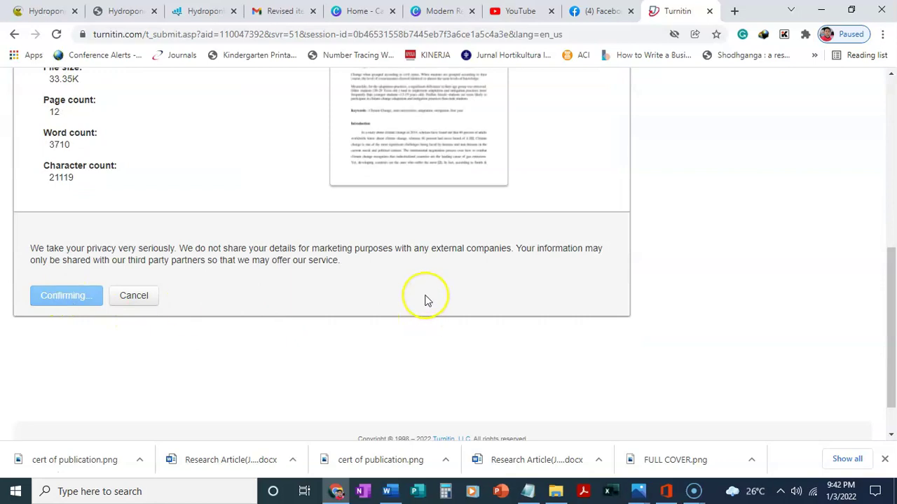
scroll(425, 299, up, 3)
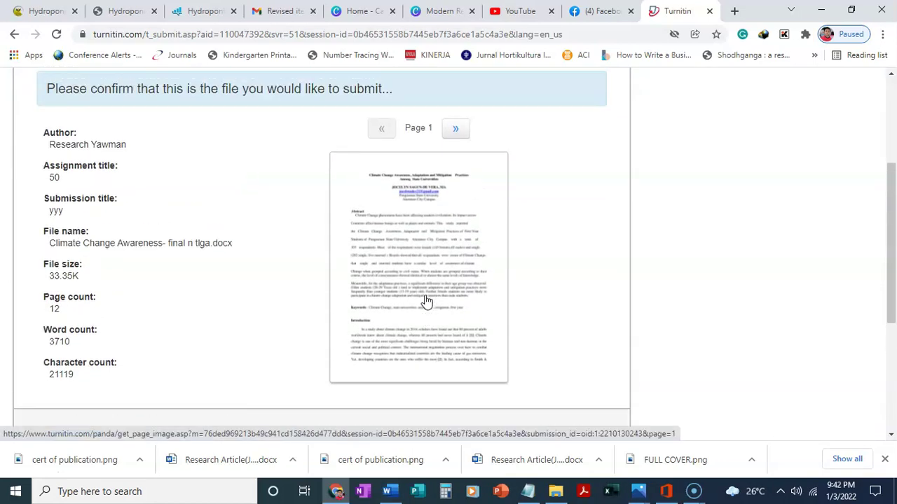
scroll(426, 301, down, 2)
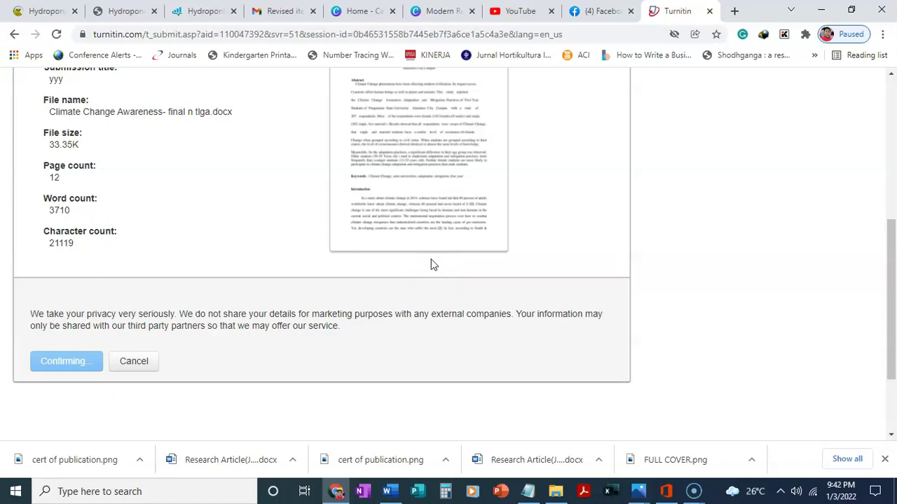
click(480, 250)
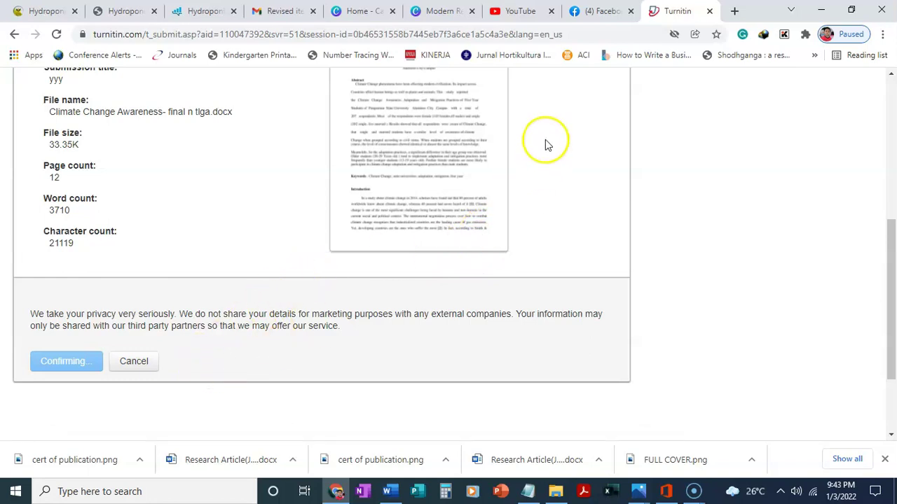
Open quillbot.com in a new browser tab
click(734, 11)
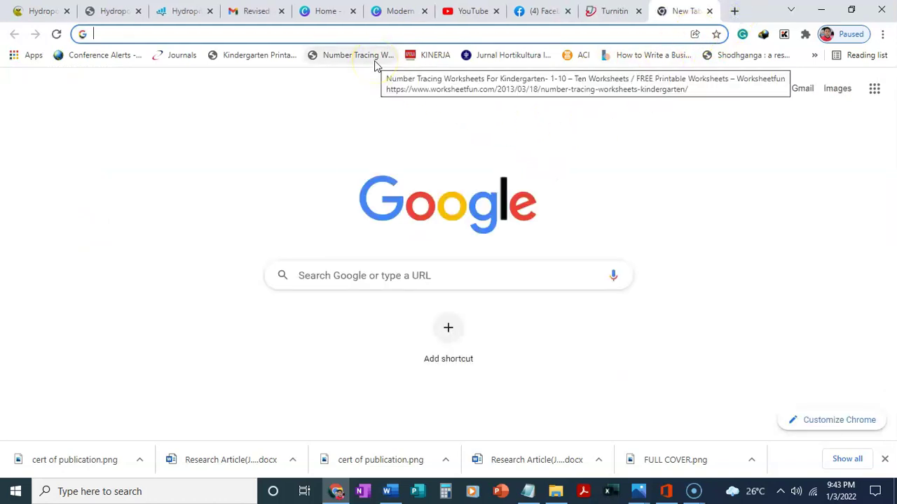
text(quillbot.com)
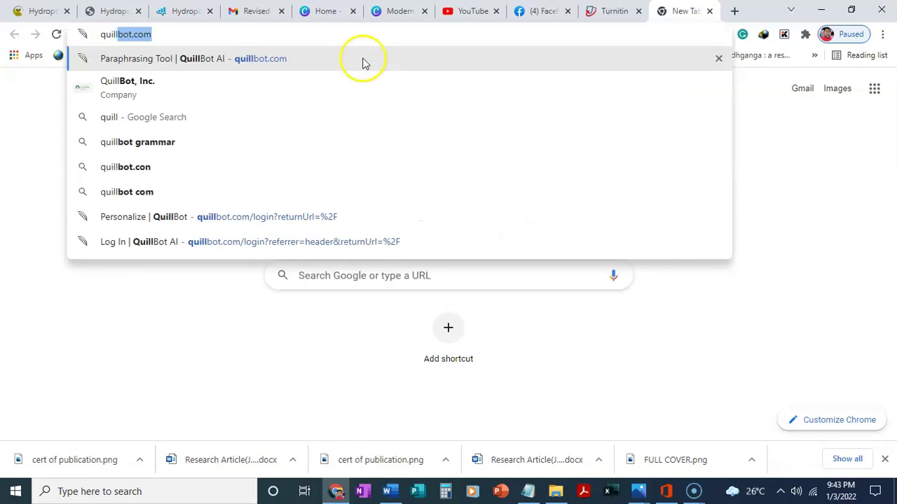
click(260, 58)
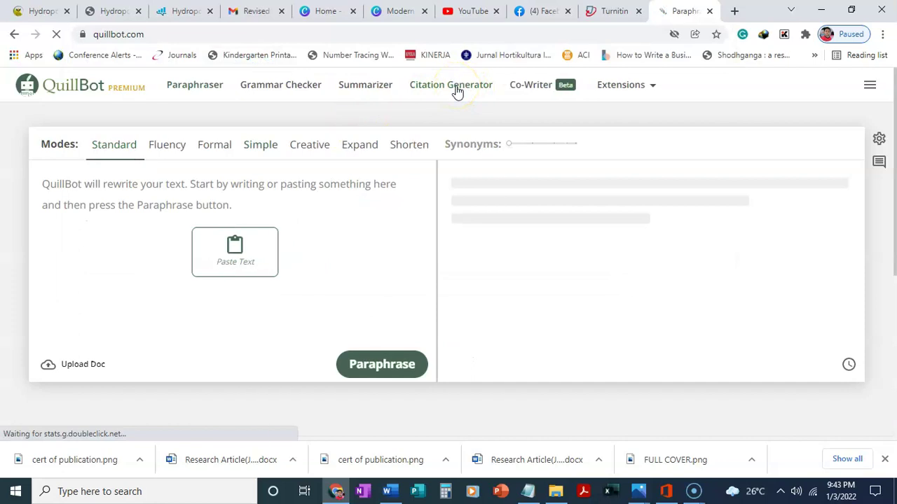
Return to Turnitin and check the confirmation progress of the submitted paper
click(608, 10)
scroll(60, 320, up, 3)
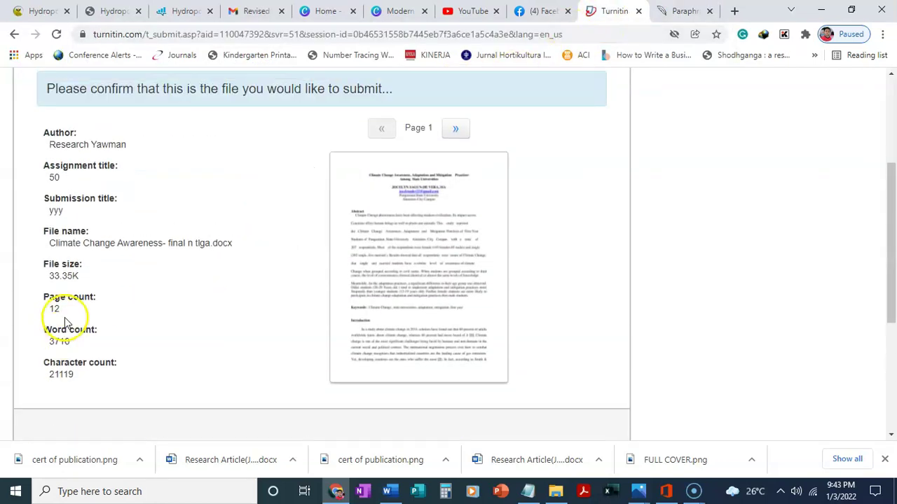
scroll(168, 296, down, 3)
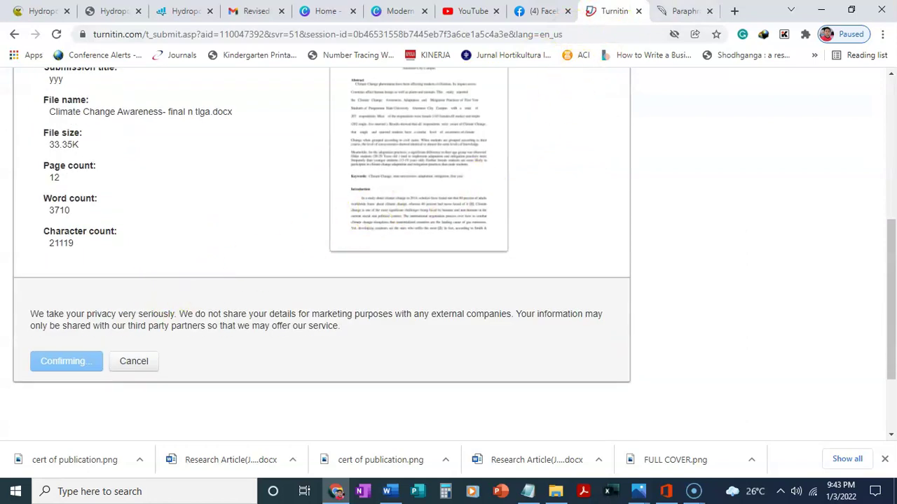
Check which account is signed in to QuillBot and go back to the Turnitin submission
click(672, 11)
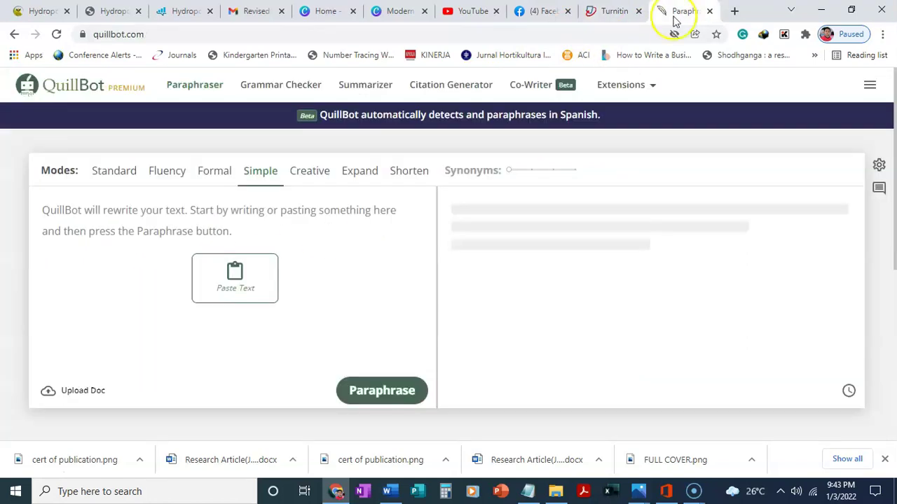
click(867, 85)
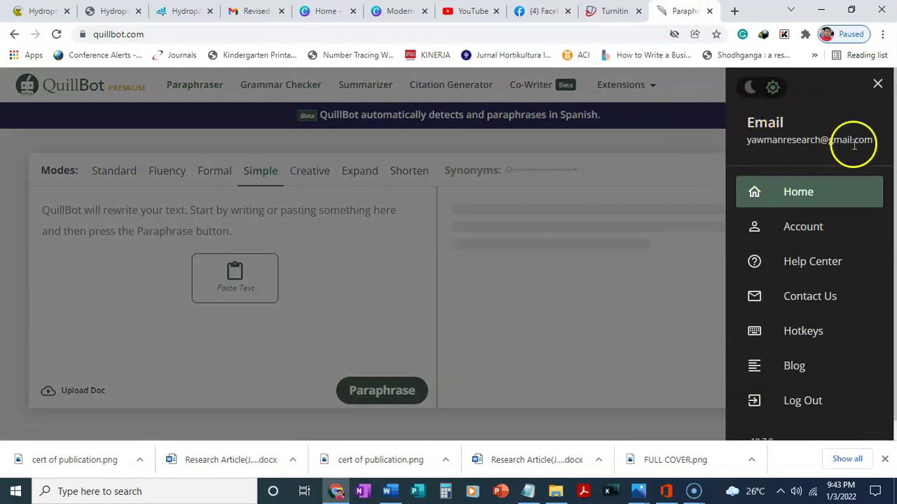
click(701, 86)
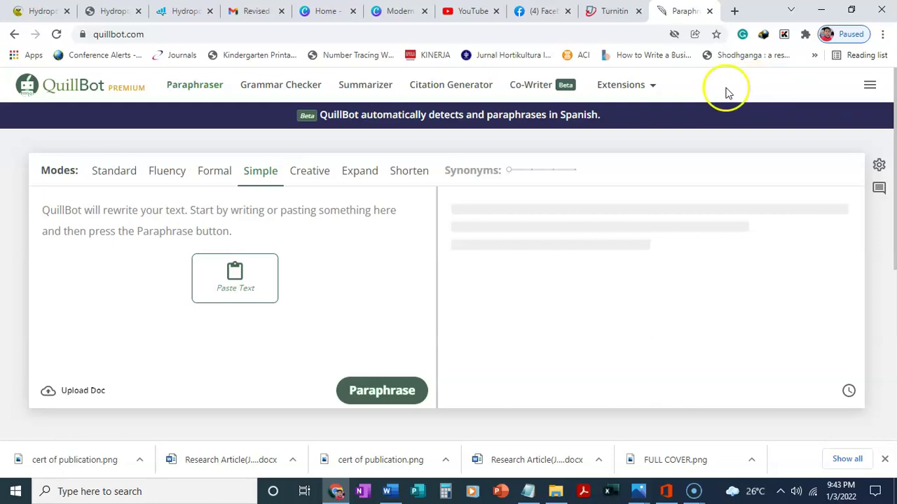
click(614, 11)
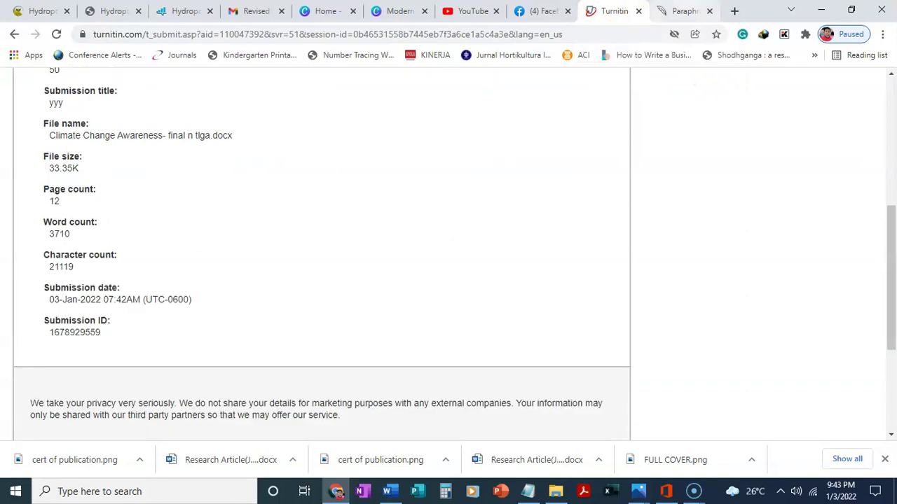
Review the digital receipt of the submitted paper in Turnitin and return to the assignment list
click(683, 10)
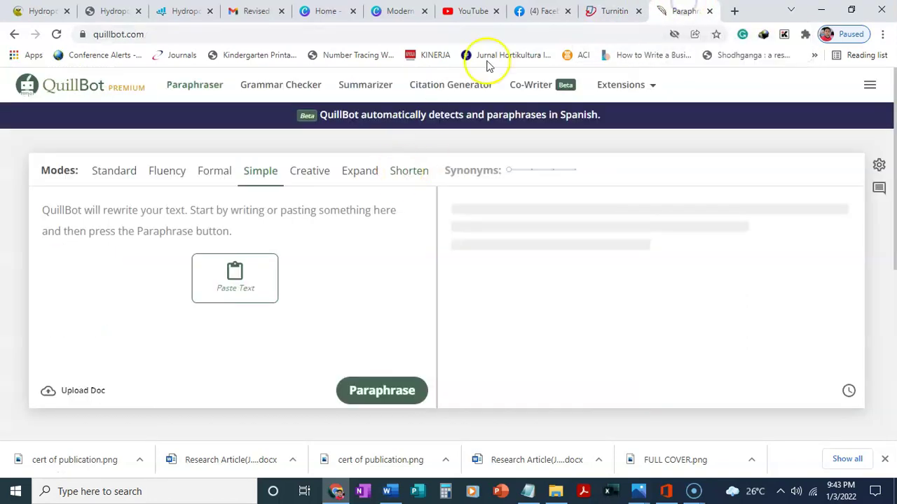
click(611, 11)
scroll(190, 248, down, 3)
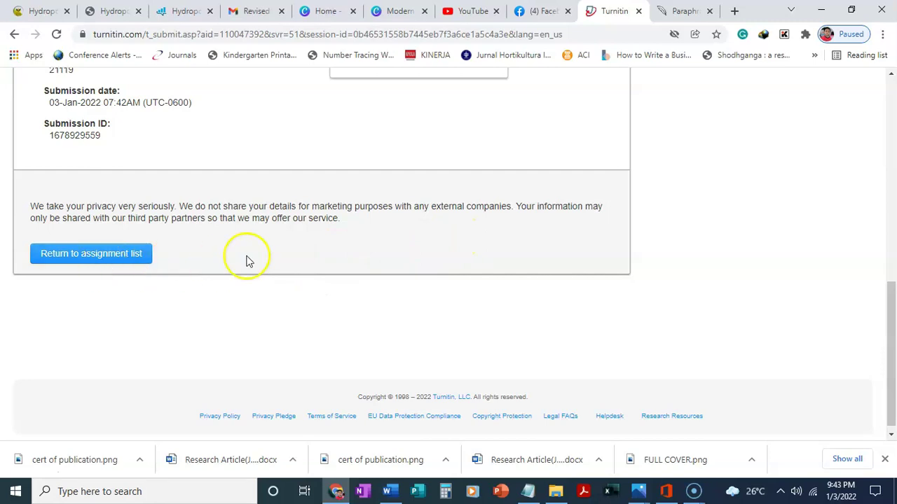
scroll(246, 258, up, 5)
scroll(244, 259, up, 3)
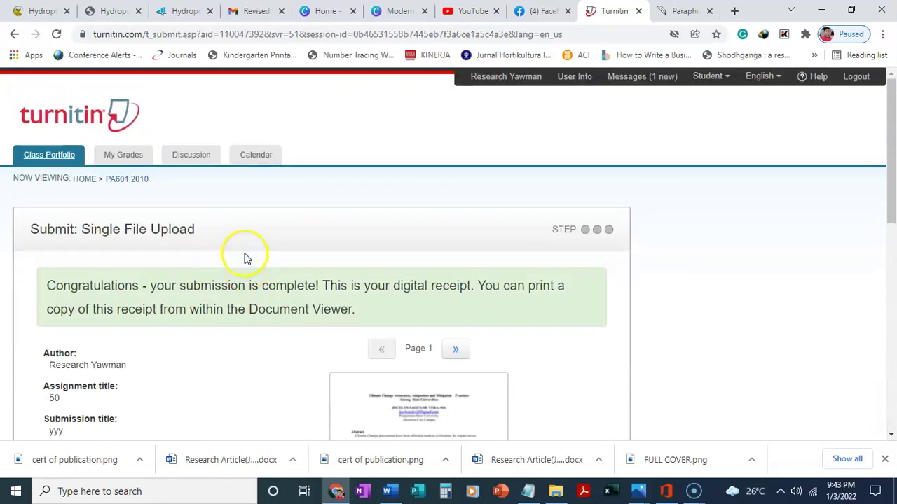
scroll(238, 359, down, 4)
scroll(238, 359, down, 2)
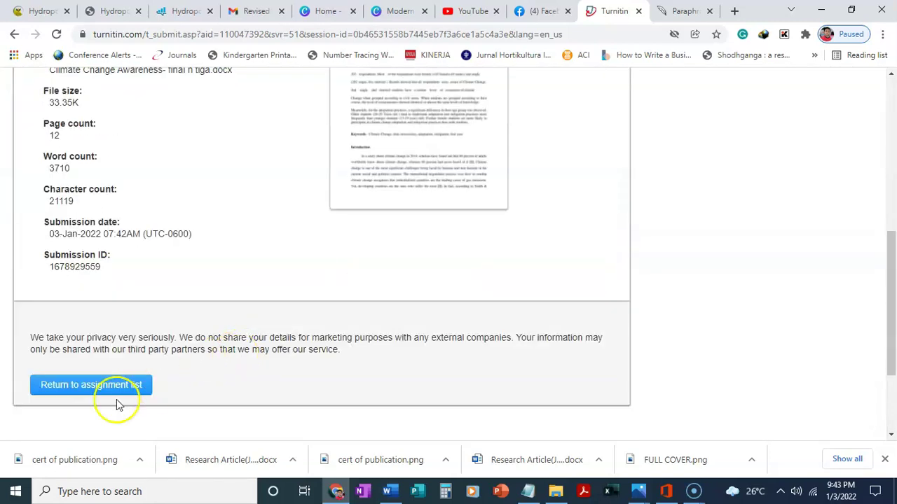
click(74, 390)
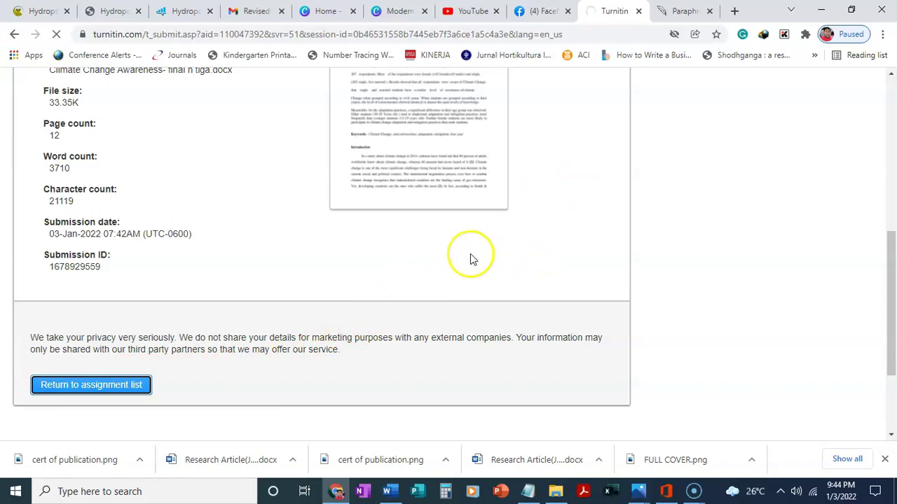
Switch to QuillBot and look over the paraphrasing modes and the rest of the Paraphraser page
scroll(470, 253, up, 3)
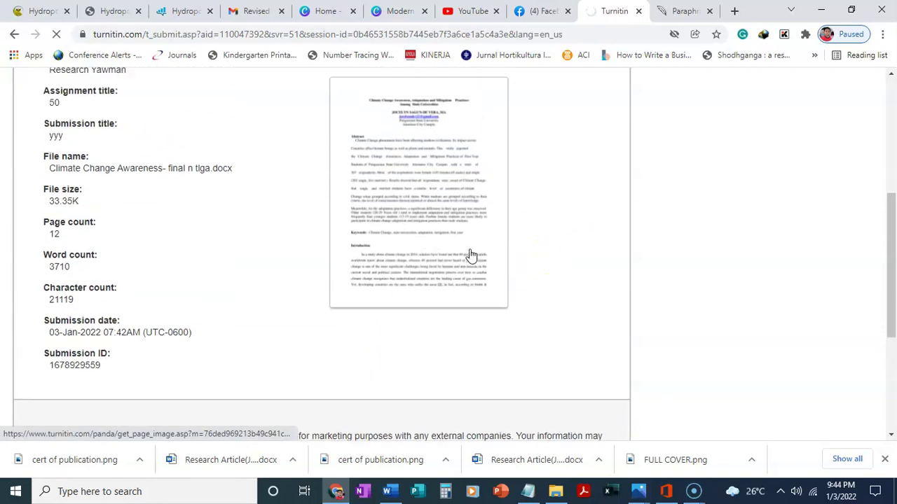
scroll(498, 281, up, 3)
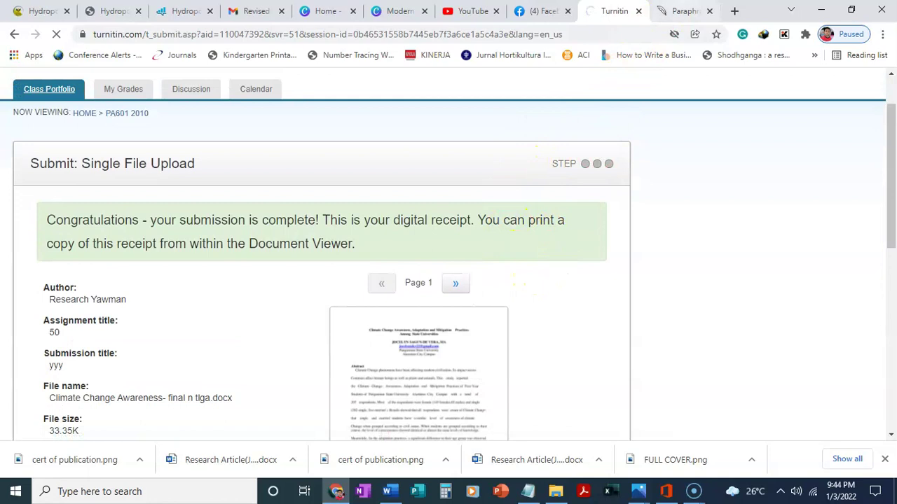
click(677, 11)
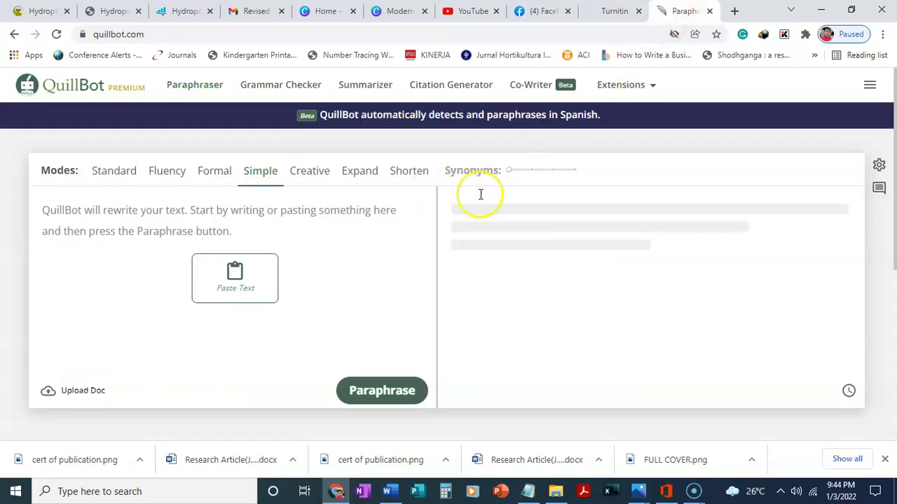
scroll(481, 194, down, 2)
scroll(480, 194, up, 2)
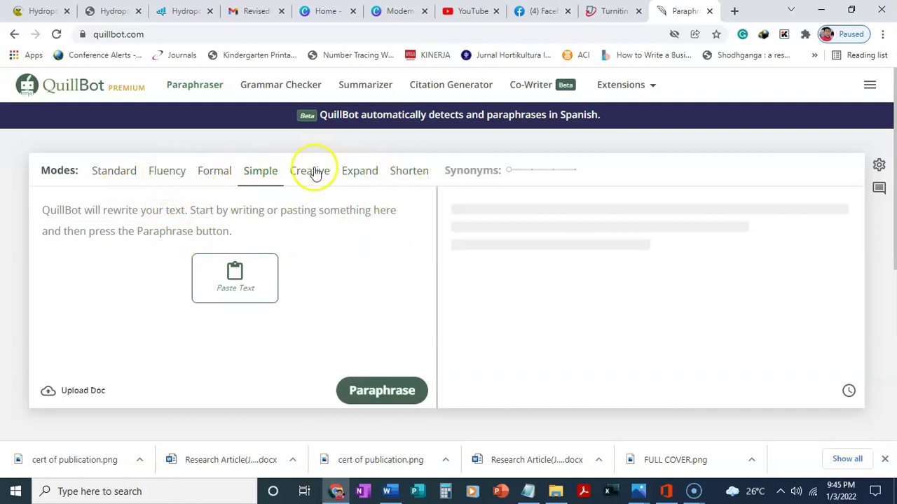
scroll(284, 276, down, 3)
scroll(284, 275, up, 1)
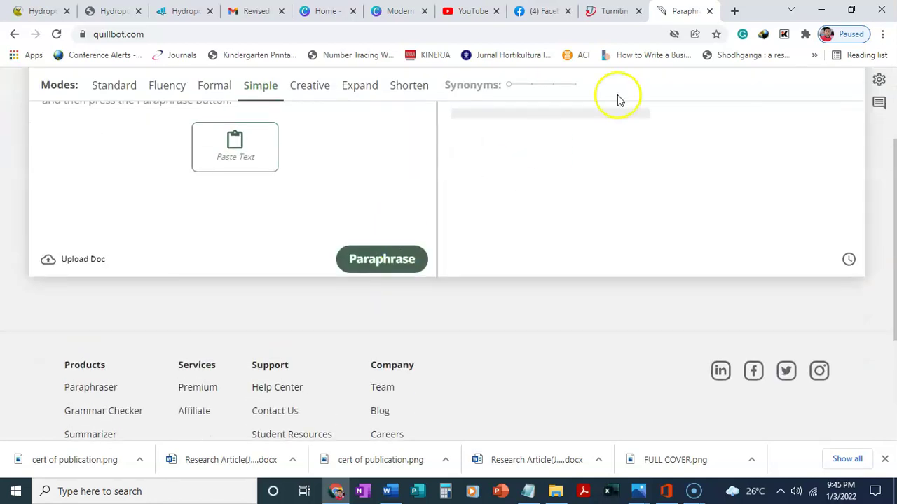
Check the similarity status of assignment 50 in the Turnitin assignment inbox and reload the page
click(608, 9)
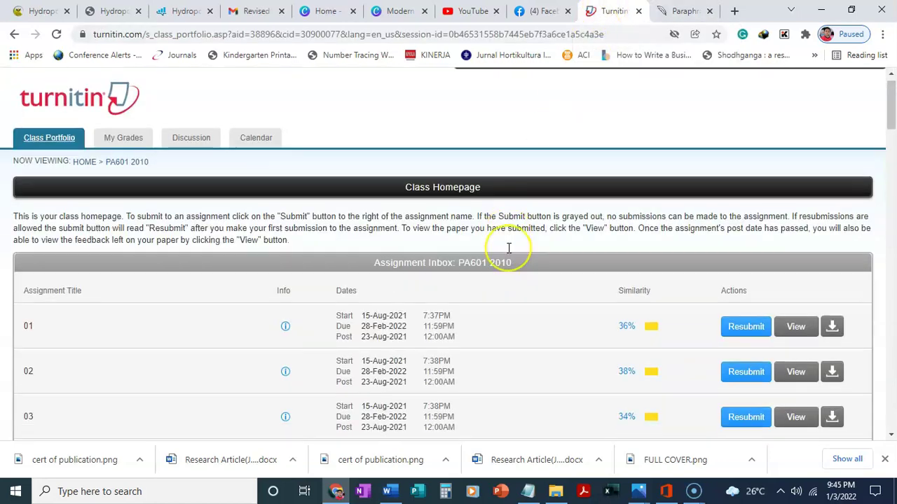
scroll(509, 248, down, 20)
scroll(508, 248, down, 7)
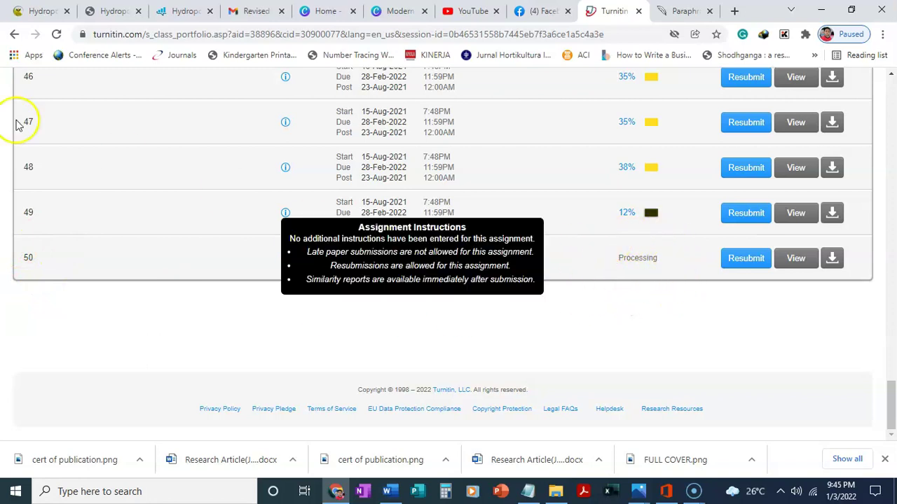
click(56, 34)
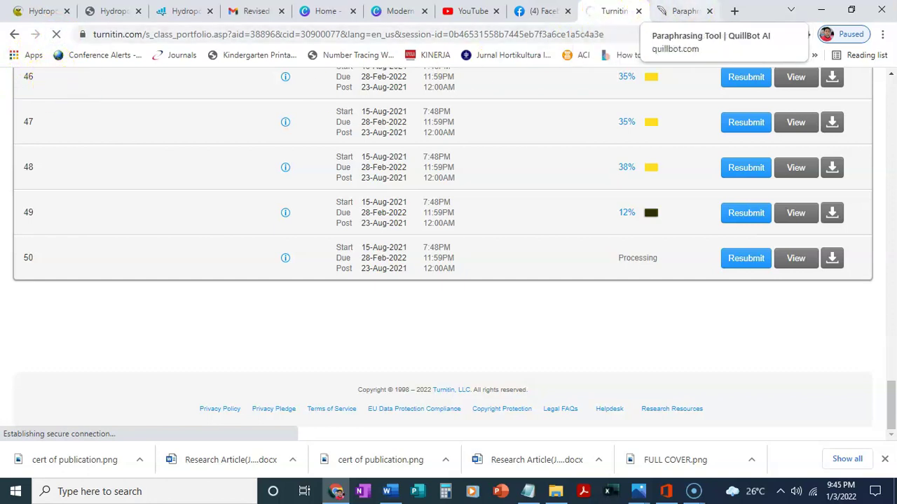
click(683, 10)
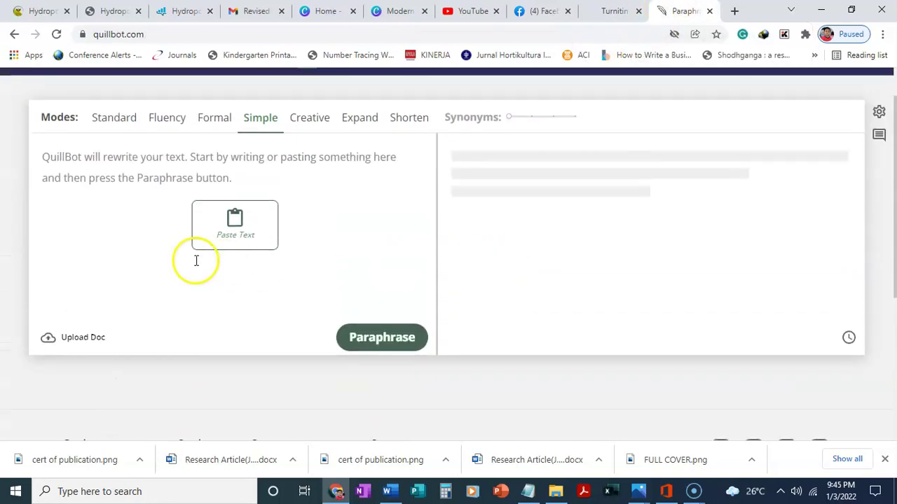
click(234, 220)
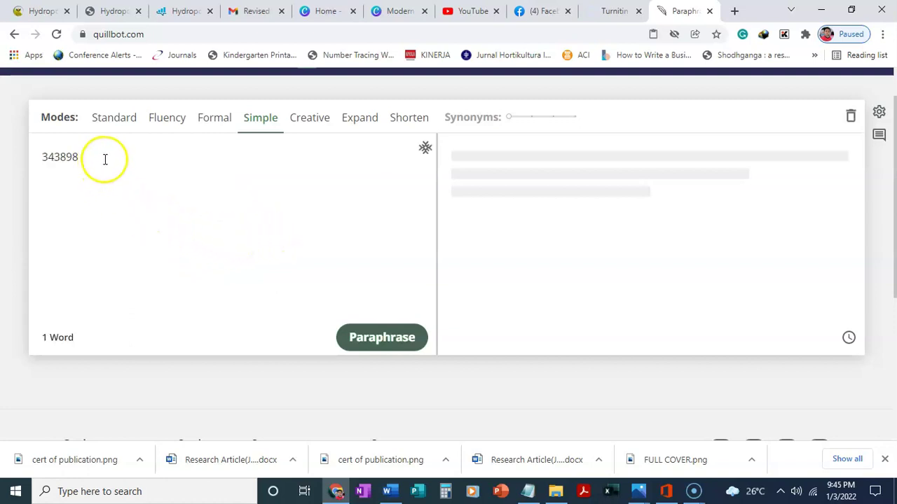
drag(103, 157, 8, 161)
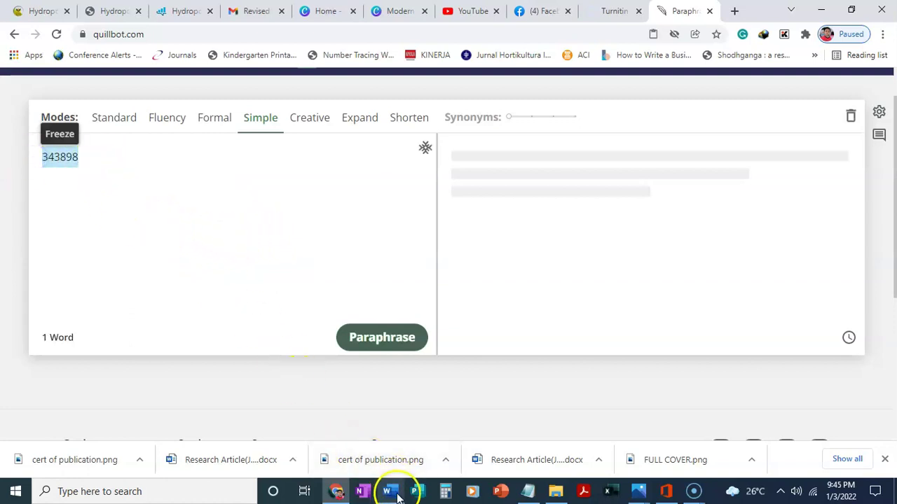
Switch to the research article in Word and copy the first two paragraphs of its Introduction
mouse_move(397, 496)
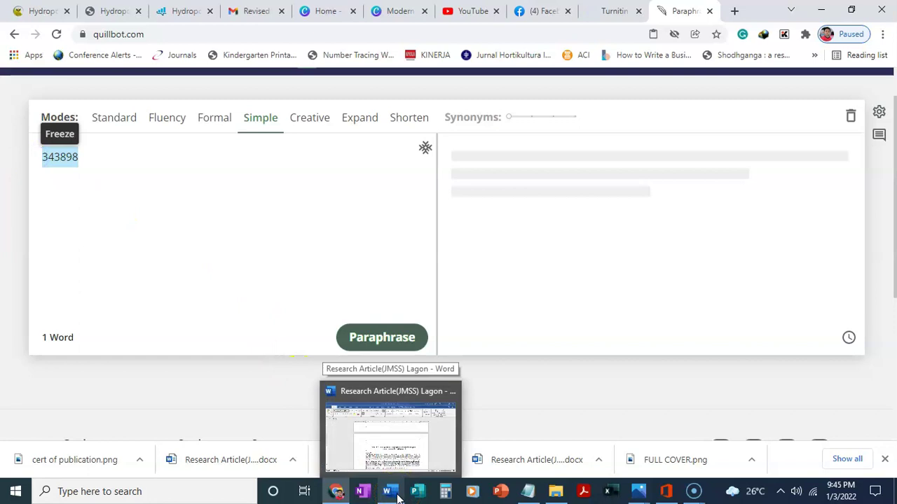
click(401, 437)
scroll(400, 370, down, 10)
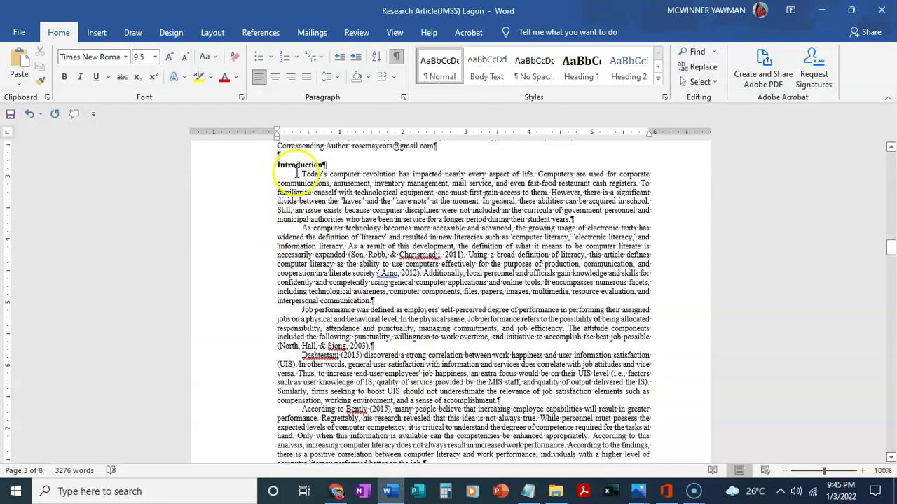
drag(302, 174, 382, 301)
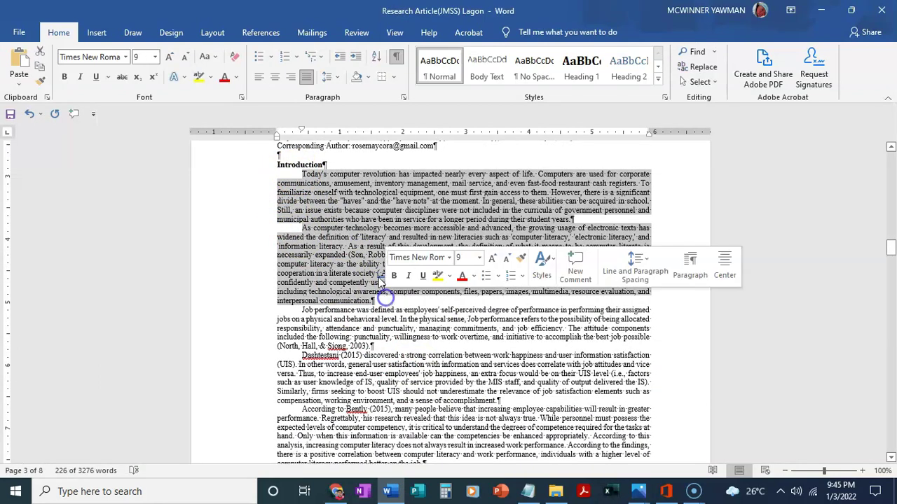
scroll(425, 264, down, 5)
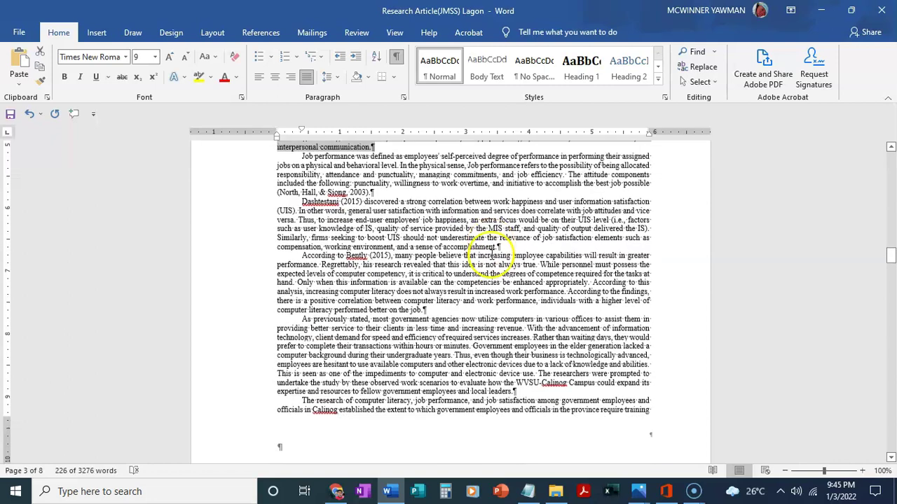
Return to QuillBot and replace the text in the input area with the copied Introduction paragraphs
click(824, 14)
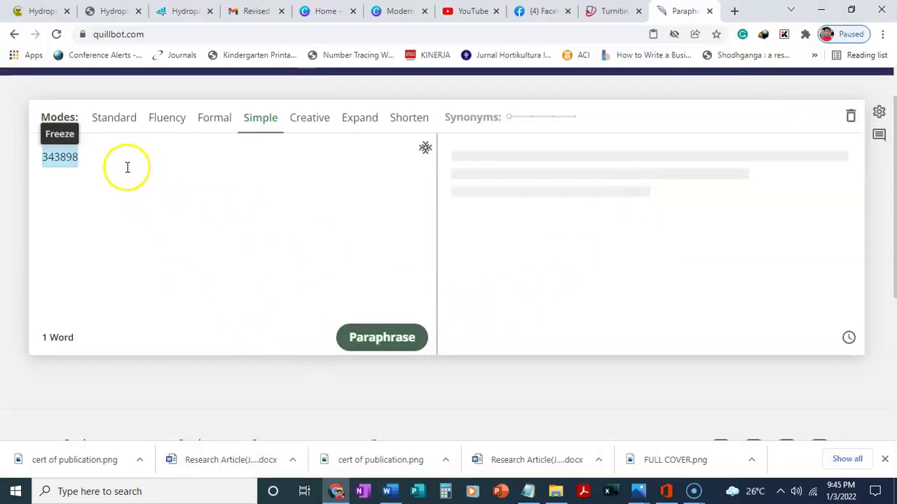
key(BackSpace)
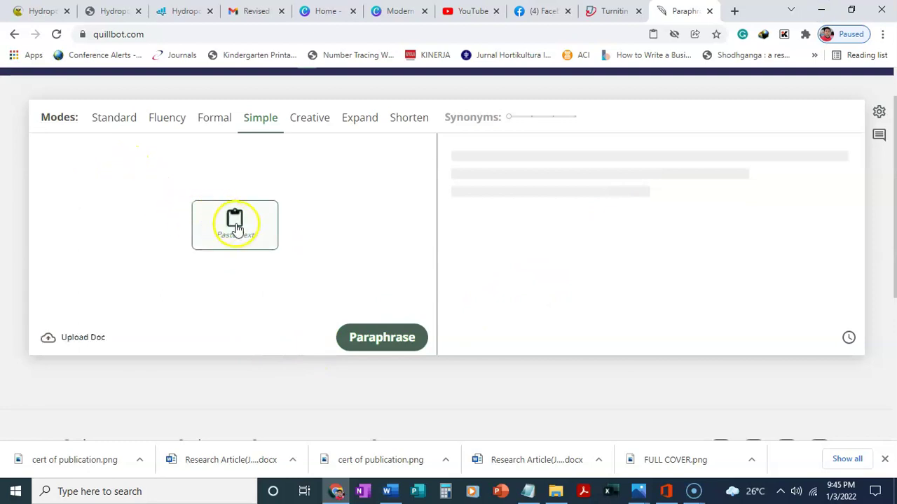
click(235, 225)
scroll(323, 293, up, 1)
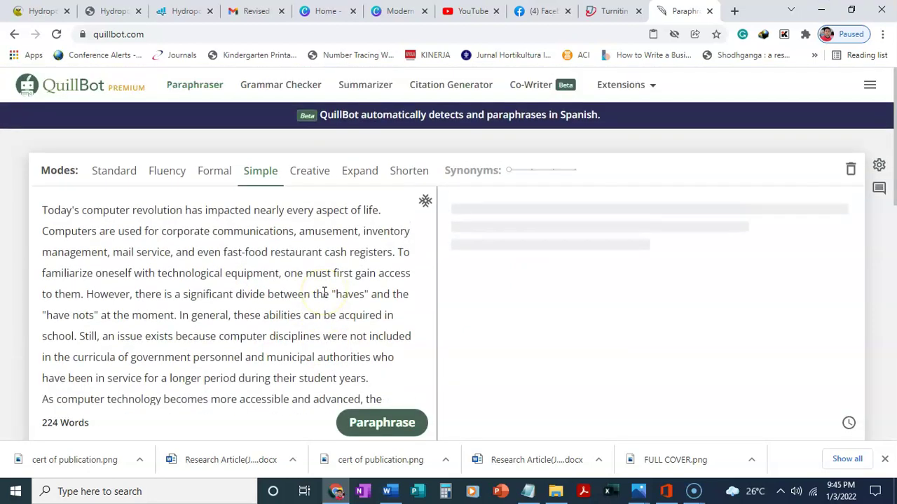
Paraphrase the pasted paragraphs in Standard mode and review the rewritten text with its change legend
click(116, 175)
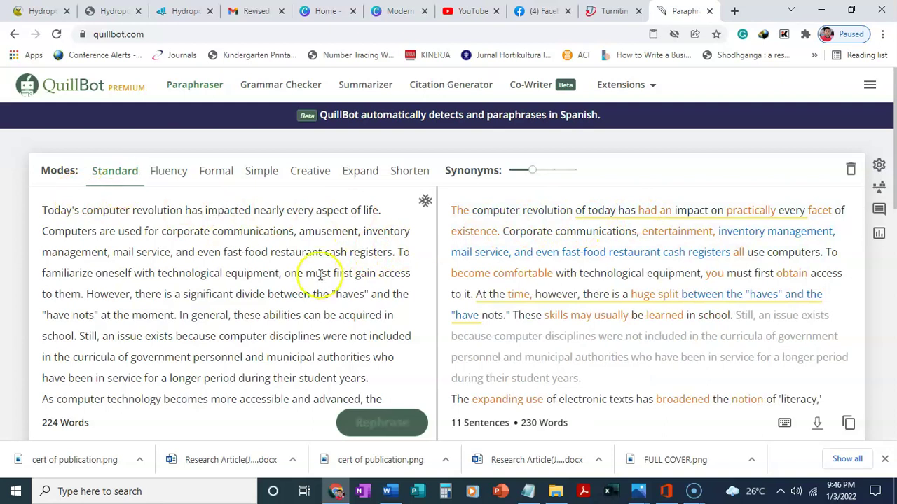
scroll(524, 280, down, 5)
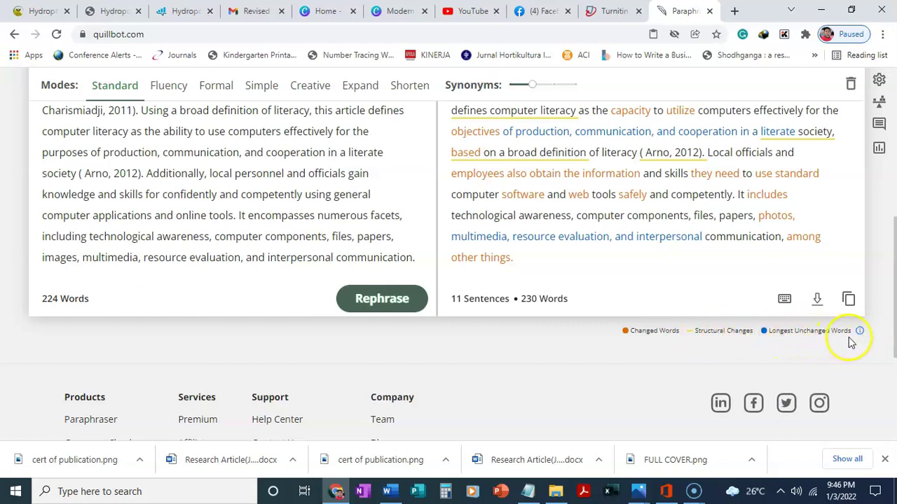
scroll(839, 333, up, 8)
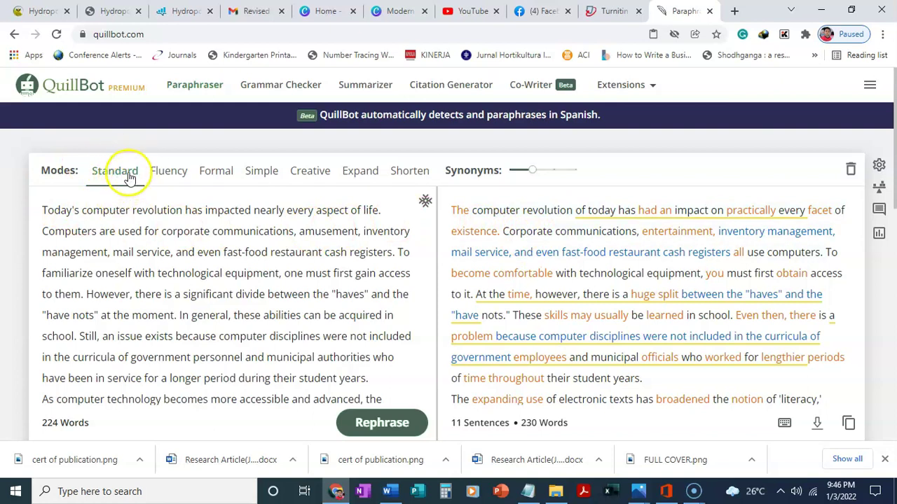
Paraphrase the paragraphs in Creative mode and read through the rewritten version
click(308, 174)
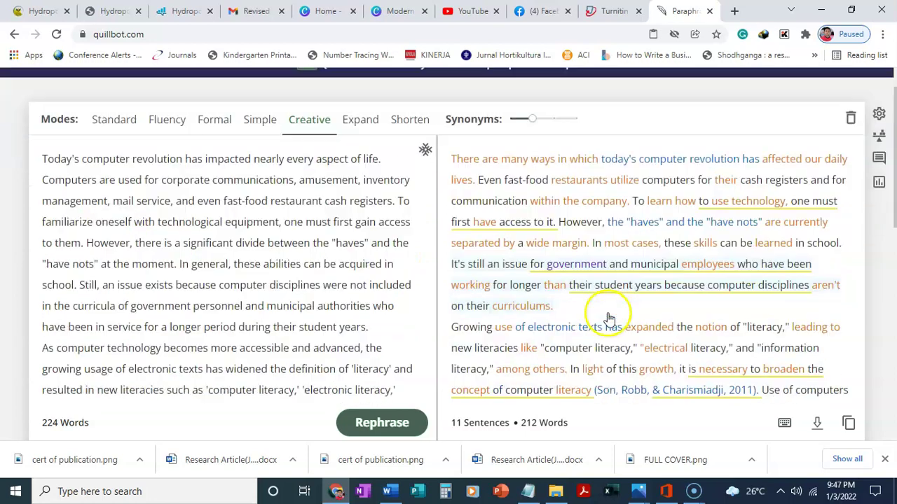
scroll(589, 294, up, 1)
scroll(700, 295, down, 2)
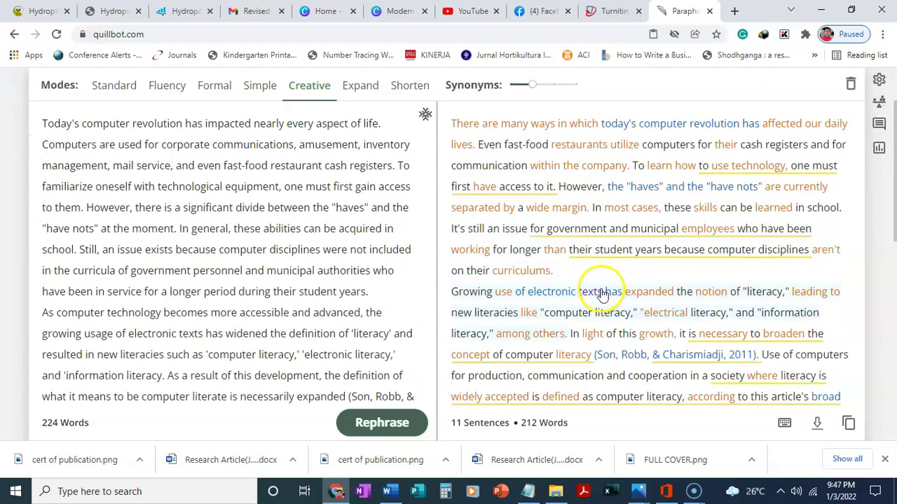
scroll(632, 350, down, 2)
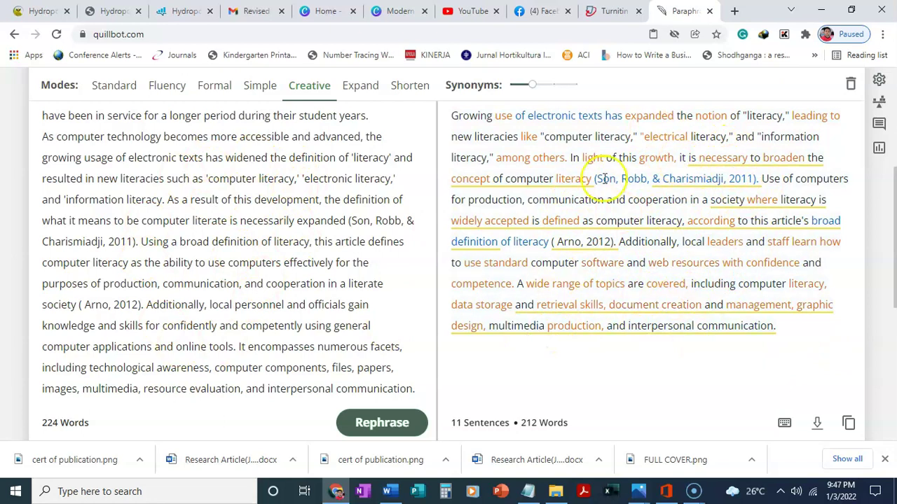
Reload the Turnitin assignment list to recheck the similarity status of assignment 50, and return to QuillBot
click(607, 10)
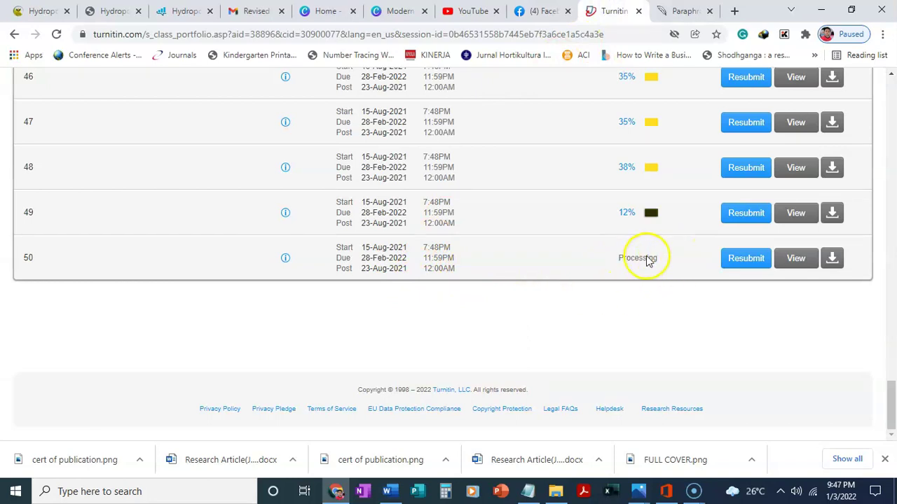
click(57, 34)
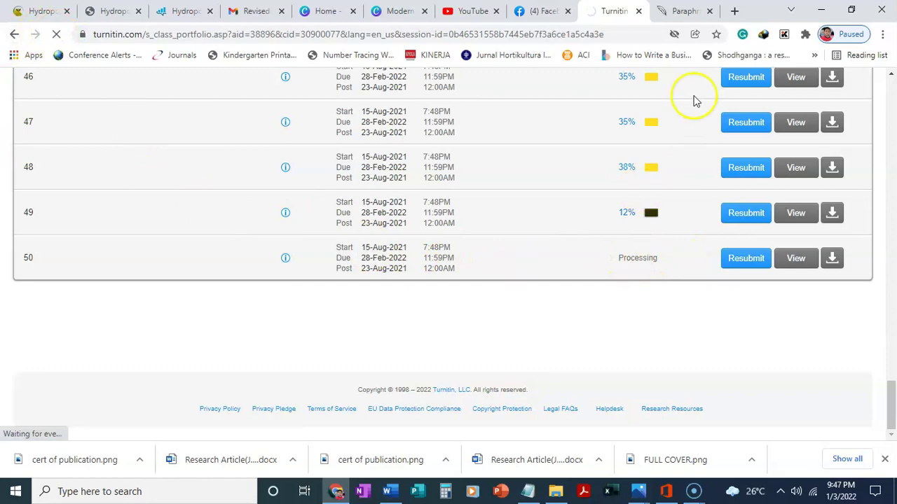
click(688, 11)
Compare the Creative paraphrase with the original paragraphs, examining the changed words, structural changes and unchanged phrases
scroll(643, 337, up, 2)
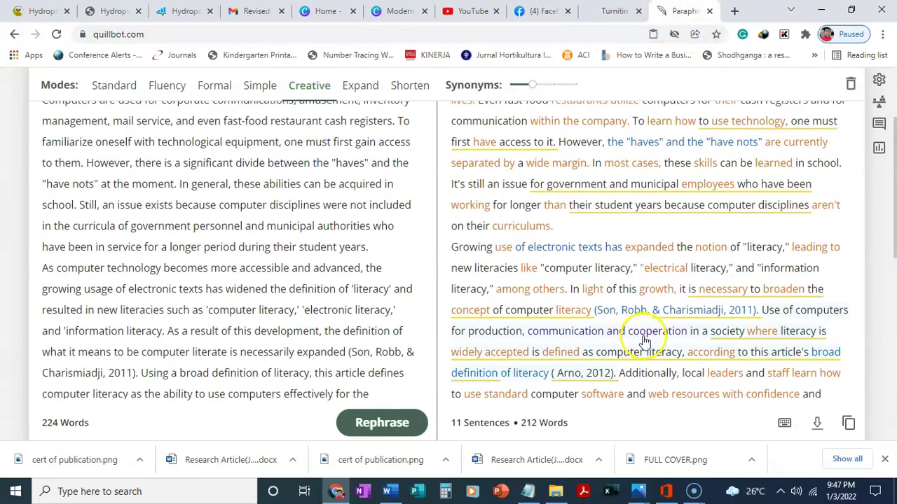
scroll(643, 341, down, 2)
scroll(620, 260, up, 2)
scroll(672, 290, down, 3)
scroll(648, 304, up, 5)
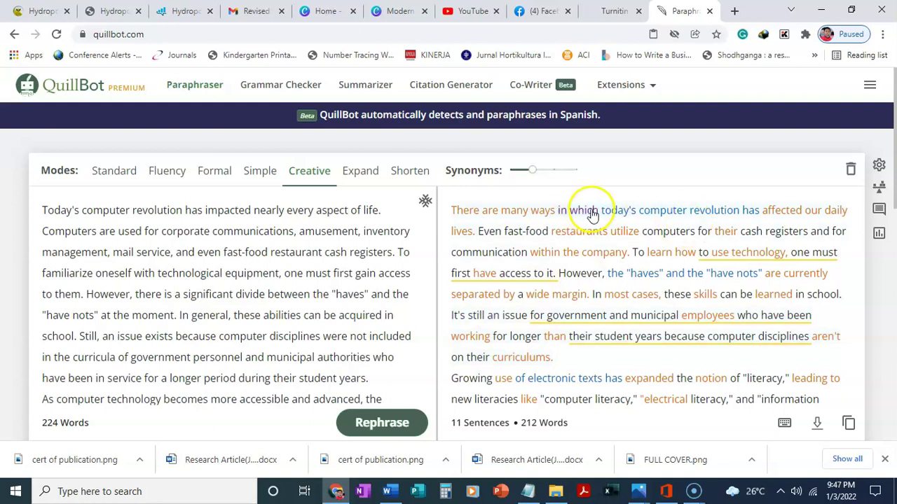
scroll(541, 348, down, 2)
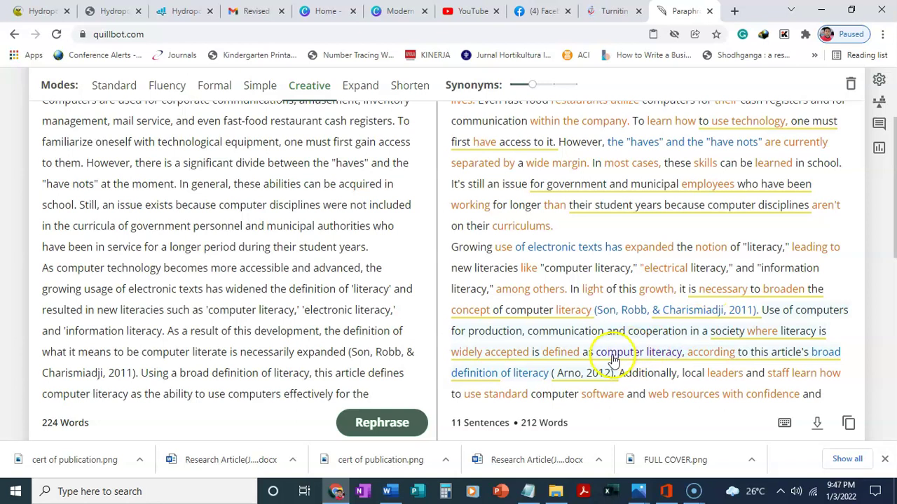
scroll(603, 353, up, 2)
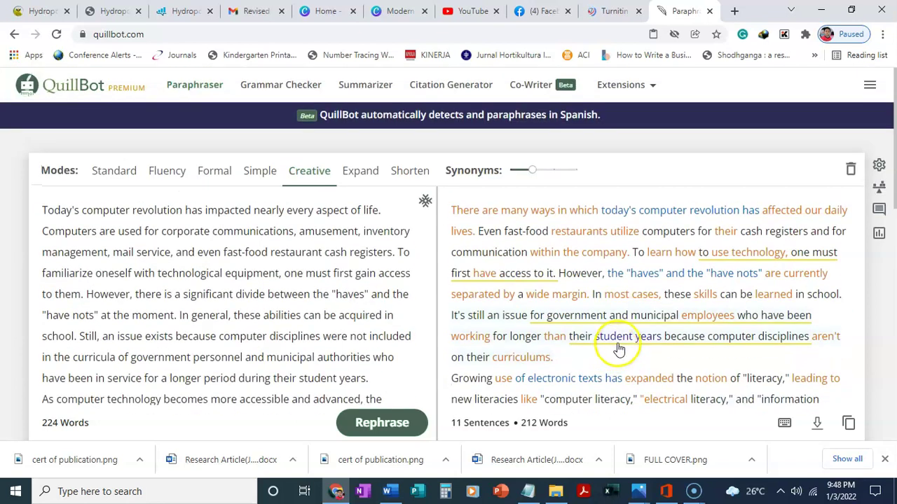
Replace "computer revolution" with "computer age" in the first sentence of the Creative paraphrase
click(676, 211)
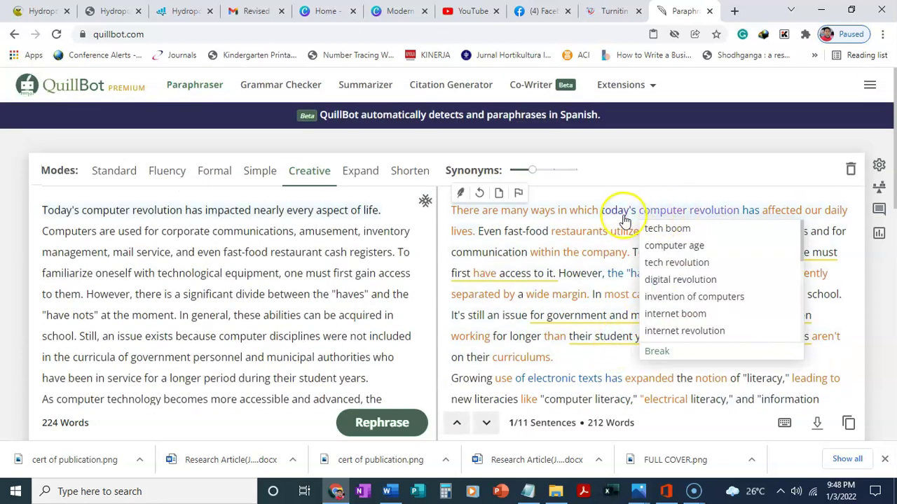
click(710, 217)
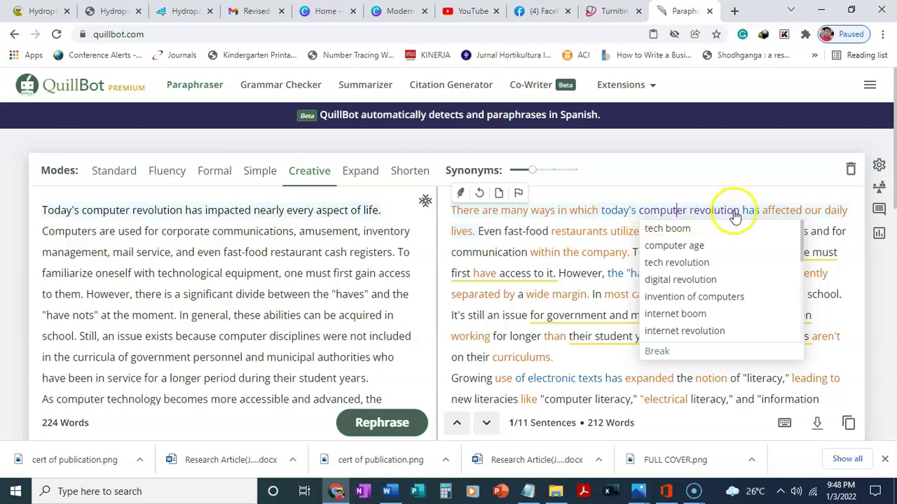
click(674, 247)
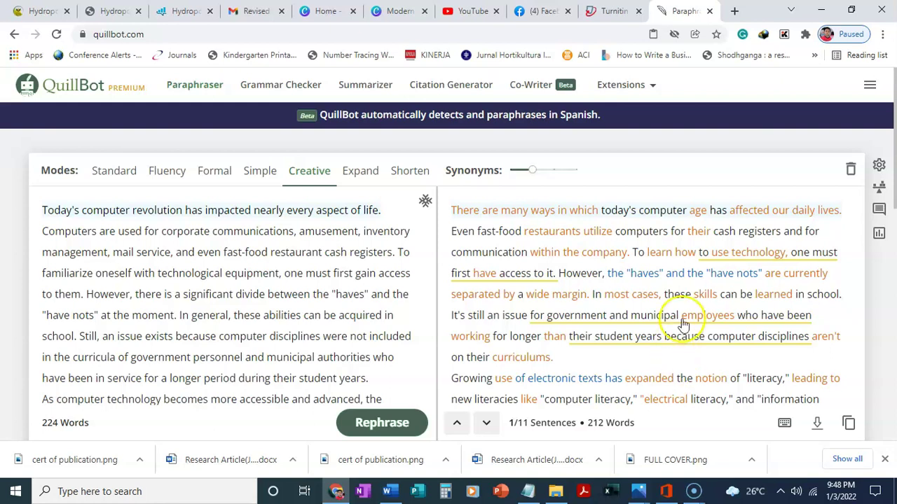
Check the alternatives for "haves" and replace "electronic" with "digital" in the paraphrase's second paragraph
click(645, 274)
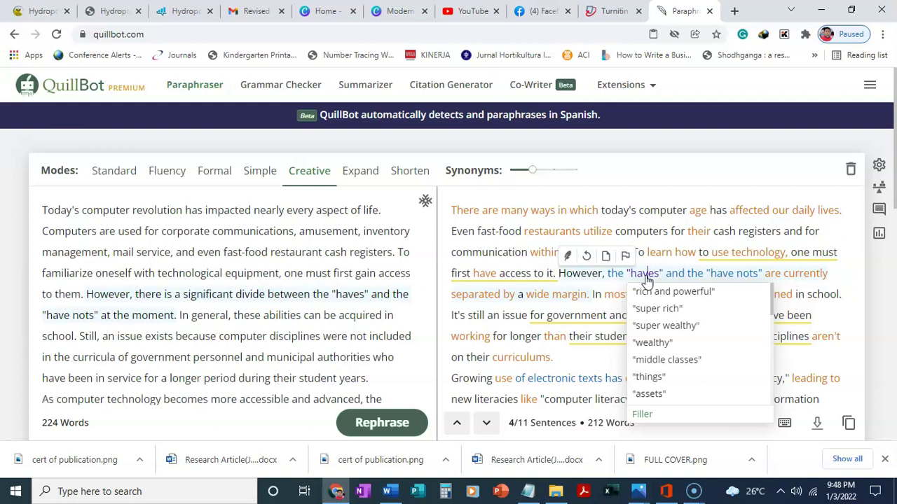
scroll(568, 337, down, 3)
click(808, 161)
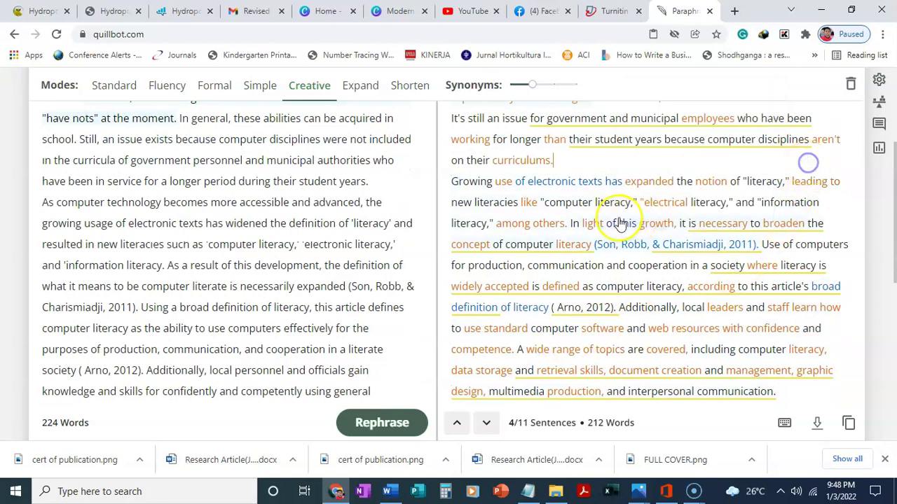
click(576, 184)
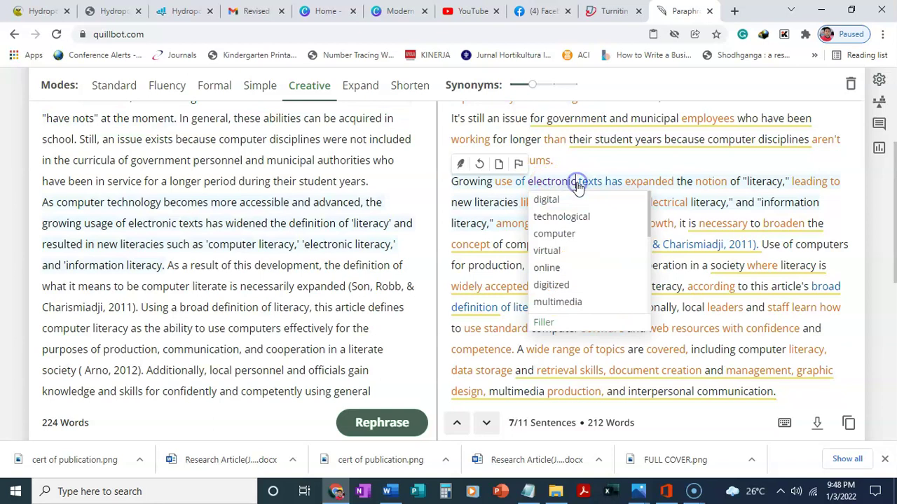
click(547, 201)
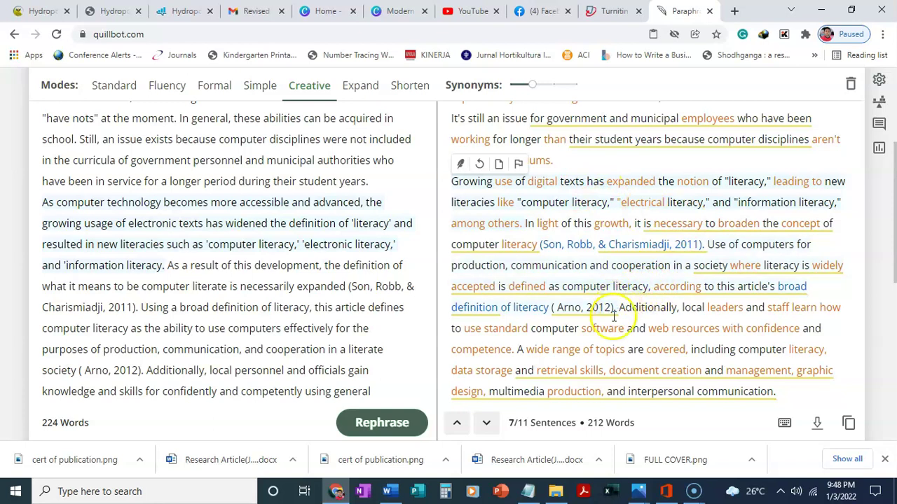
Replace "of" with "defined" in the phrase "broad definition of literacy" and look over the edited paraphrase
click(510, 315)
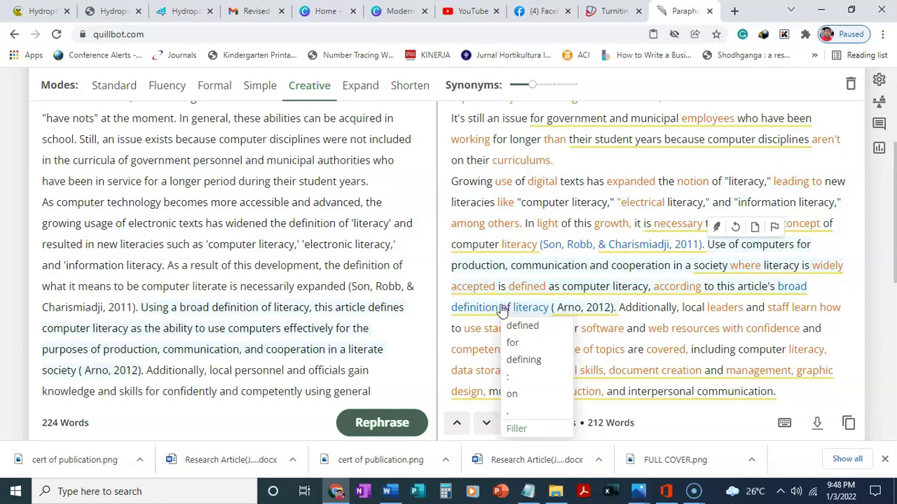
click(517, 328)
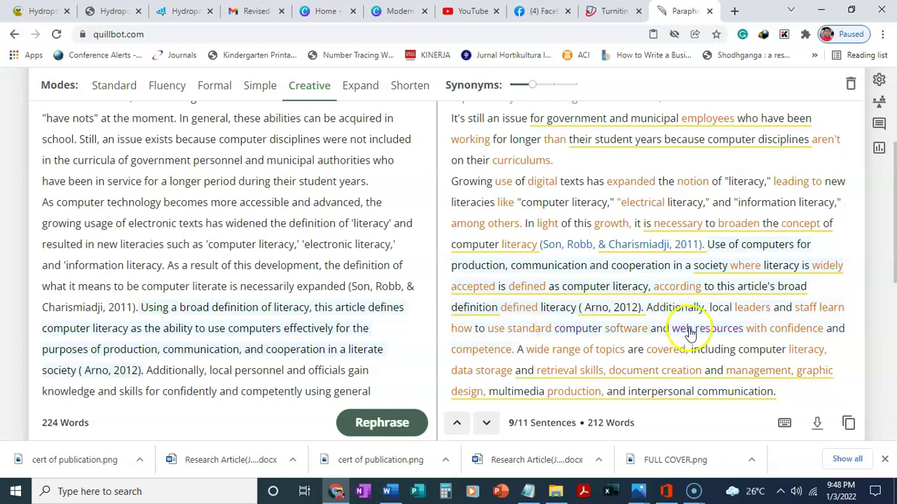
scroll(584, 350, down, 2)
scroll(591, 238, up, 4)
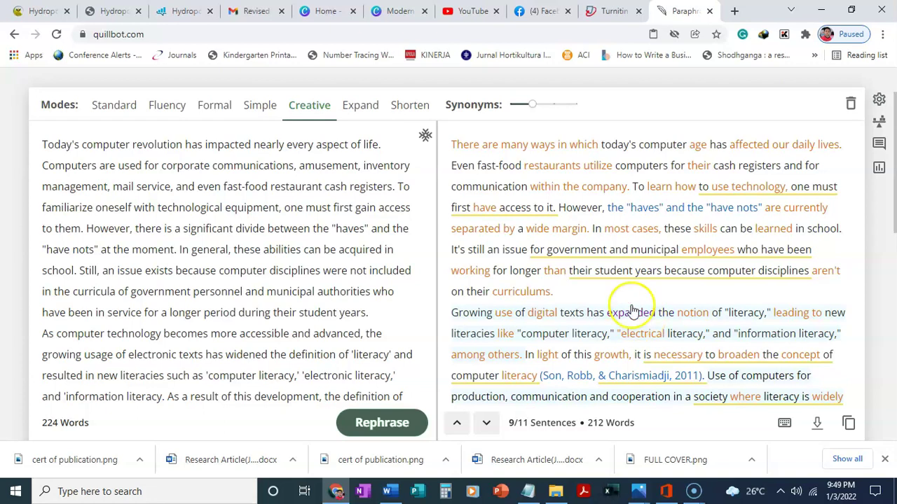
Open the Turnitin similarity report for assignment 50, cancelling the PDF download prompt, and maximize the report window
click(614, 10)
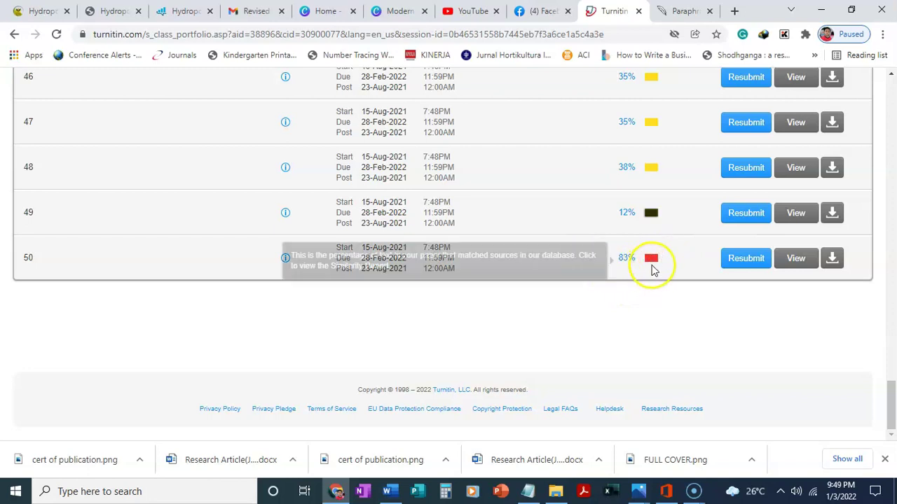
click(795, 261)
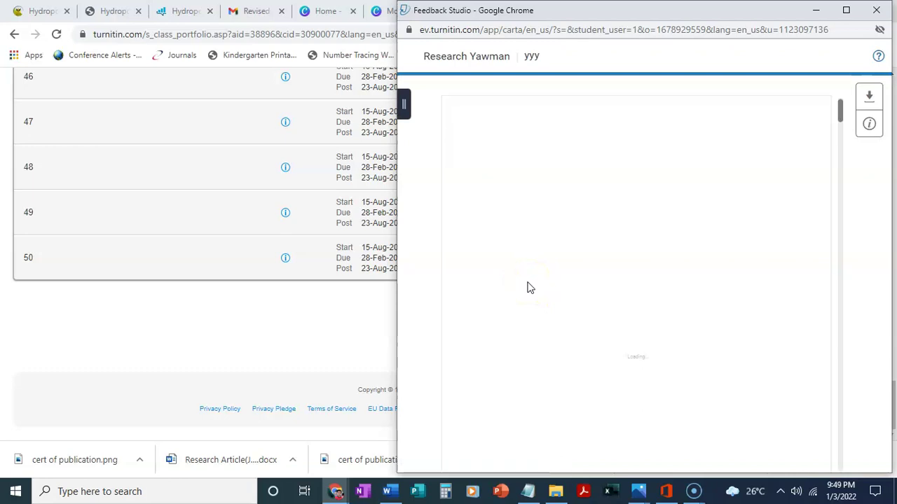
click(521, 304)
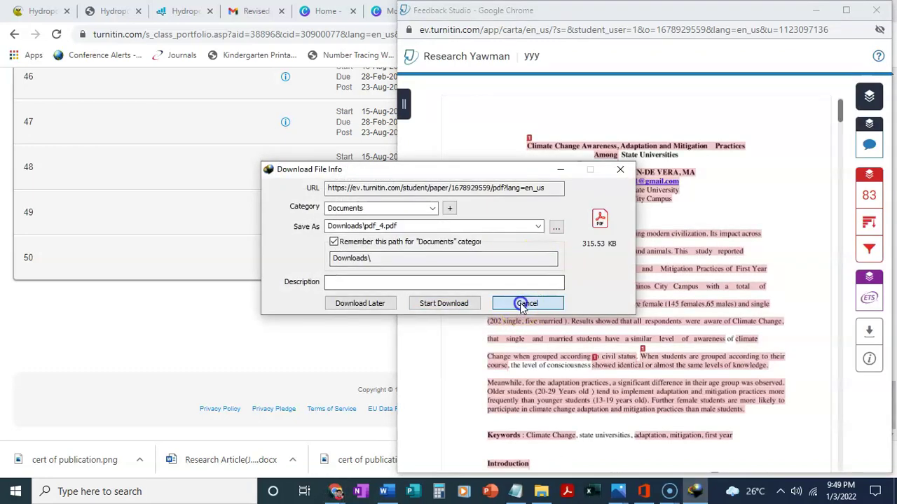
click(487, 303)
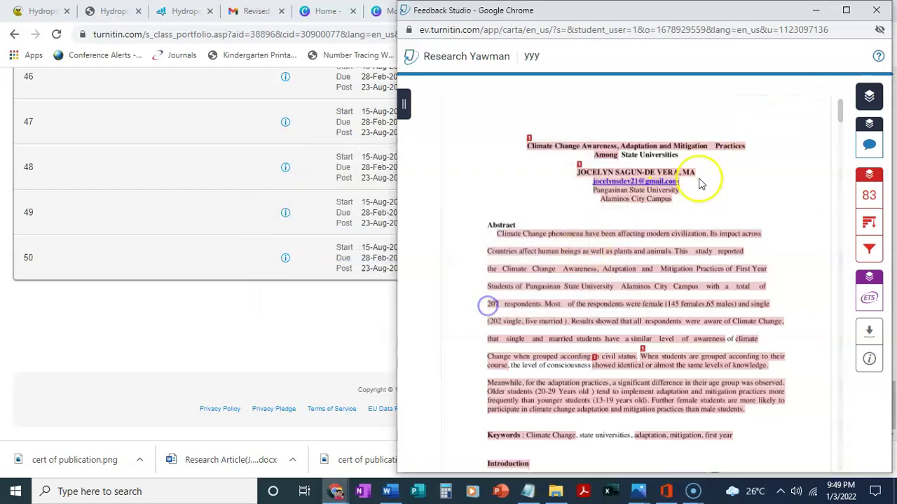
click(845, 10)
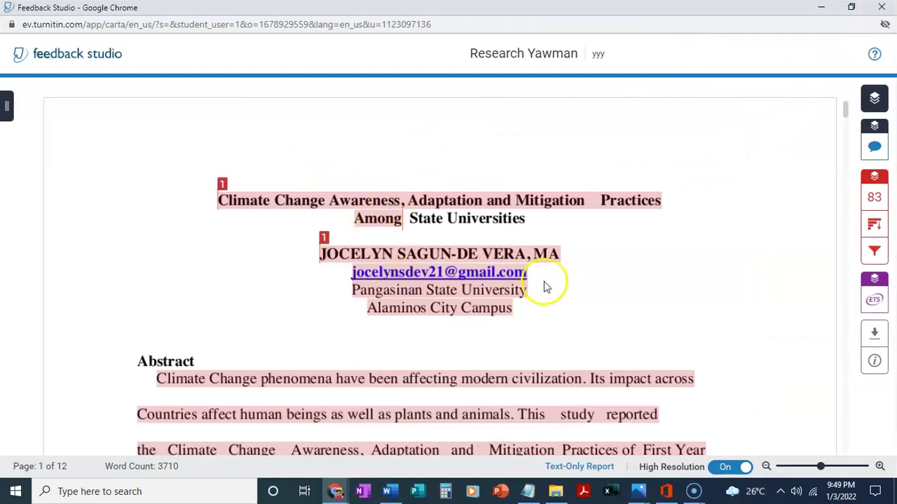
Examine the highlighted matches and numbered sources in the report from the abstract through to the Table 1 heading
scroll(547, 287, down, 4)
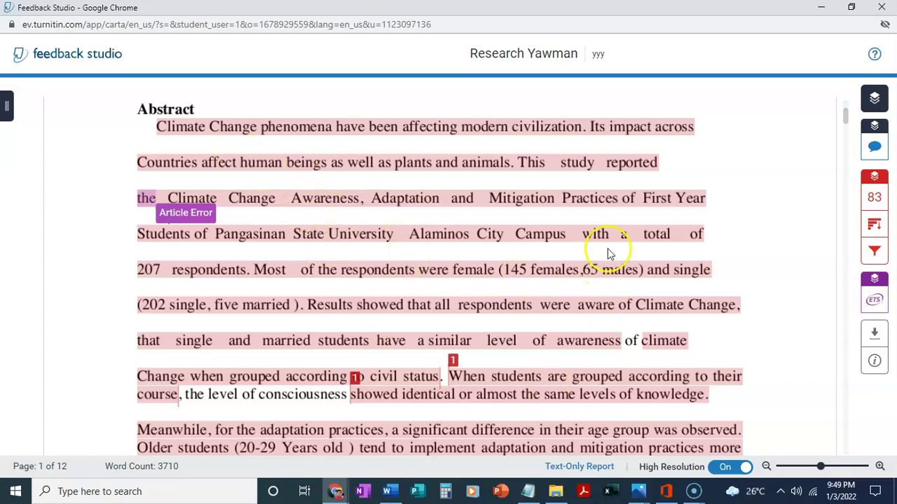
scroll(627, 291, down, 1)
scroll(603, 306, down, 1)
scroll(594, 308, down, 1)
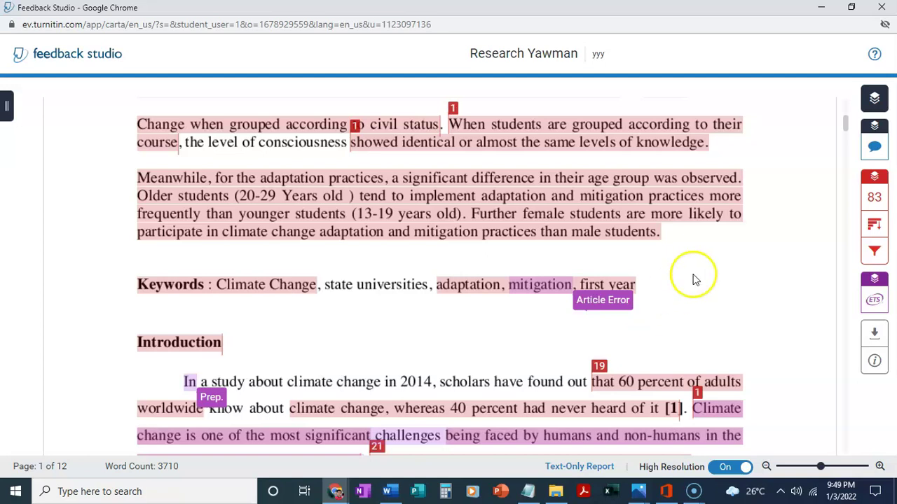
scroll(680, 280, down, 3)
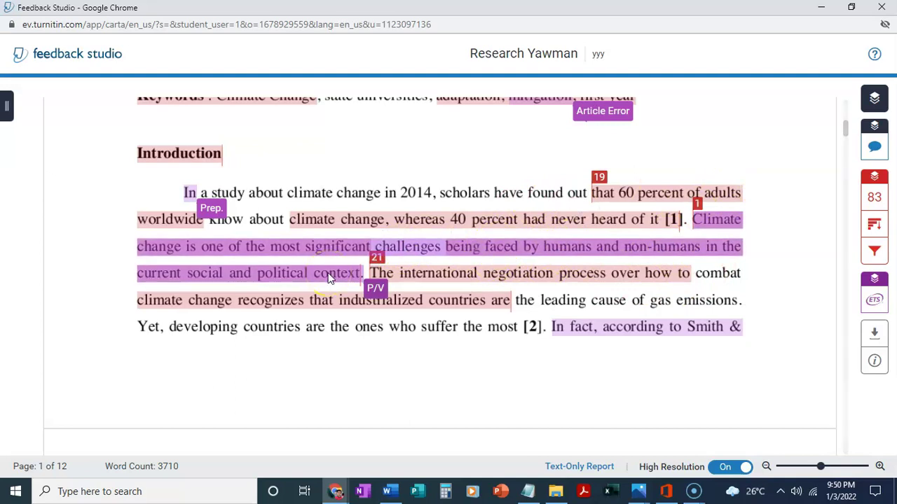
scroll(420, 310, down, 7)
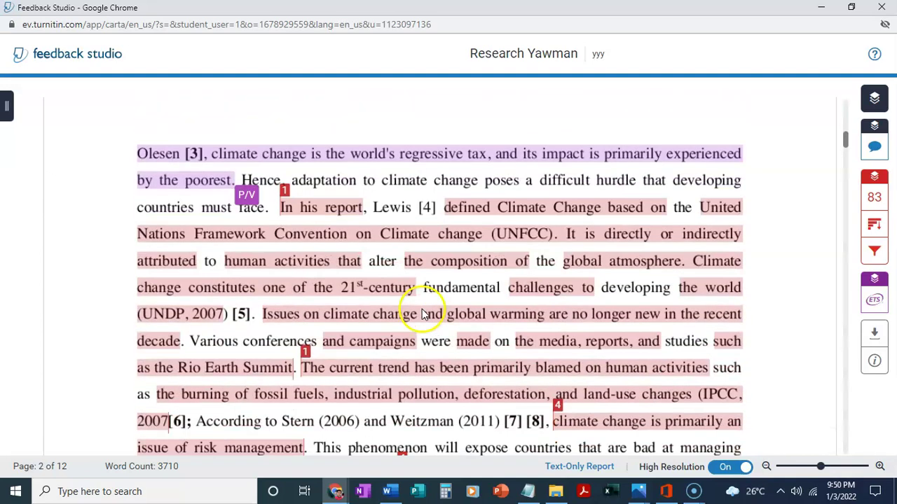
scroll(530, 260, down, 3)
scroll(455, 287, down, 10)
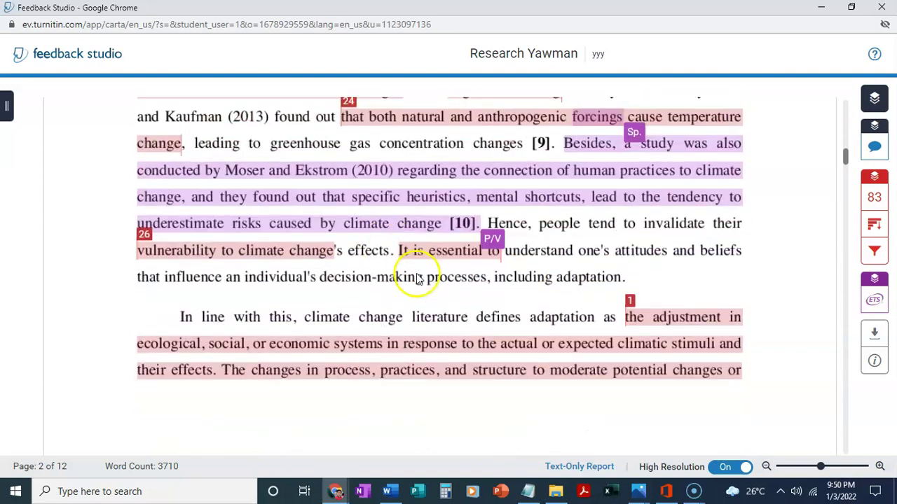
scroll(455, 287, down, 10)
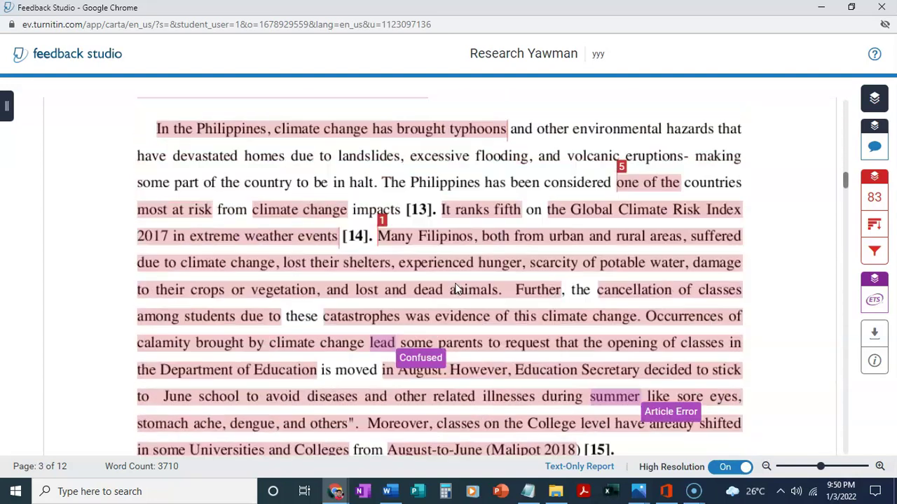
scroll(455, 290, down, 3)
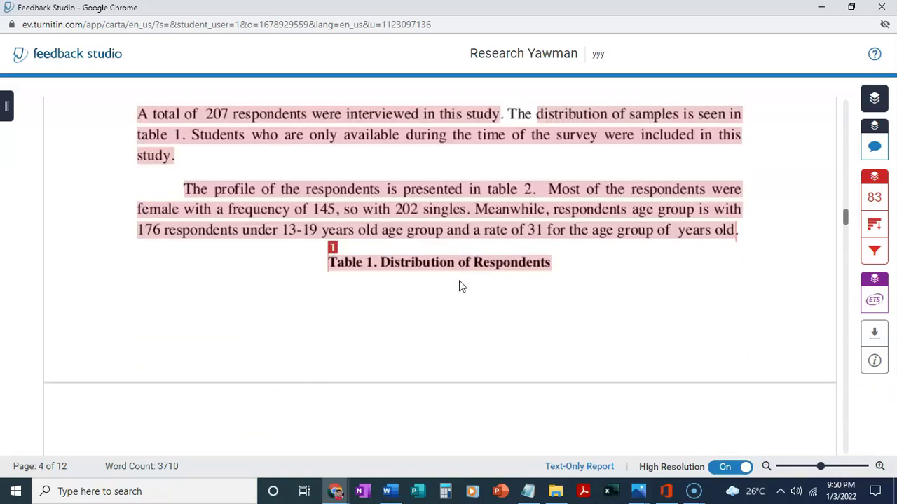
Review the report's highlighted passages again, going back from Materials and Methods to the abstract and introduction
scroll(461, 286, up, 7)
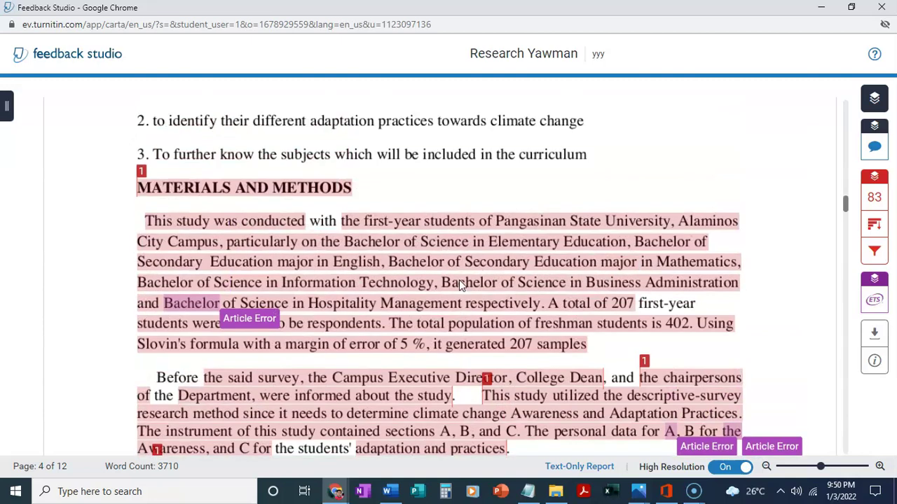
scroll(460, 285, up, 10)
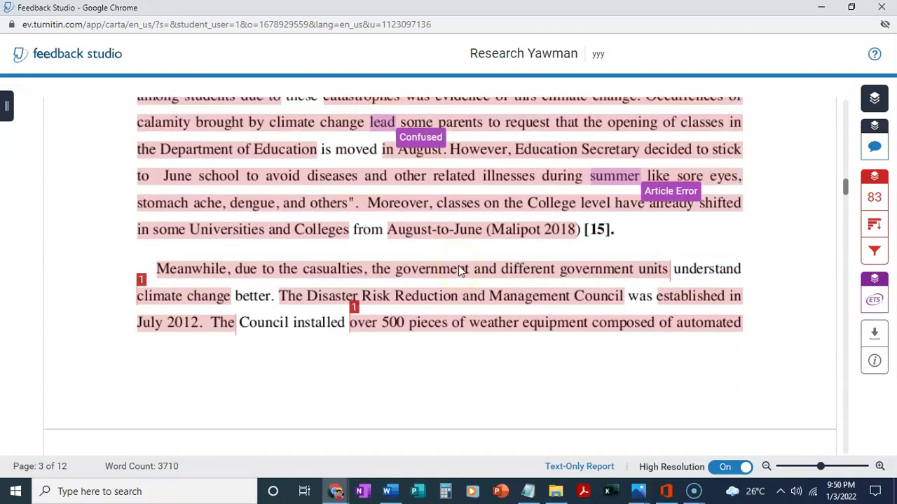
scroll(459, 270, up, 8)
scroll(430, 231, up, 2)
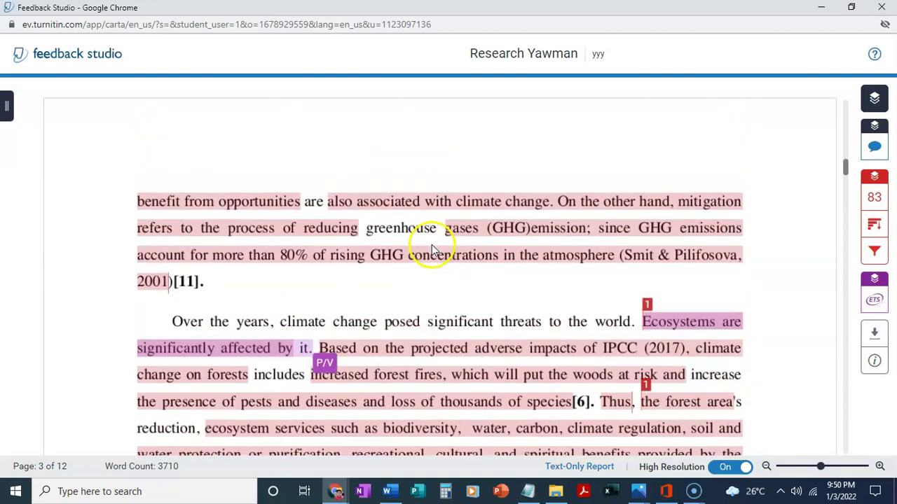
scroll(490, 302, down, 1)
scroll(490, 301, down, 1)
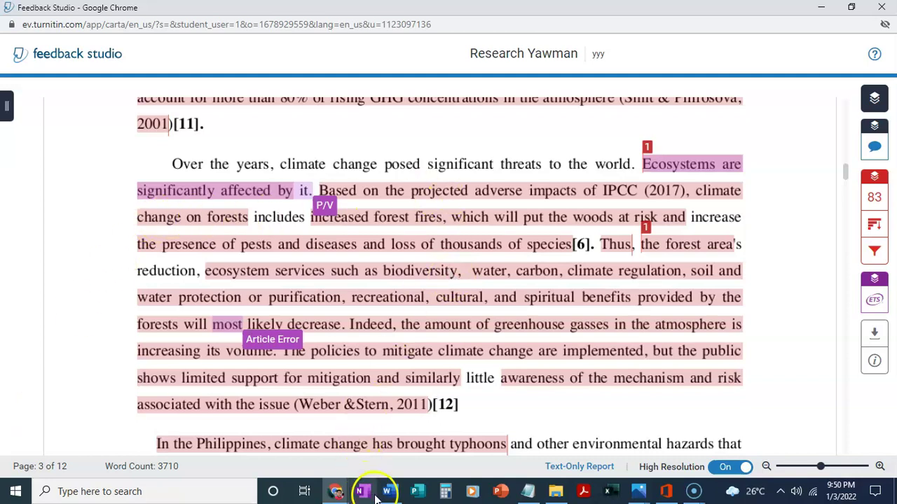
mouse_move(391, 496)
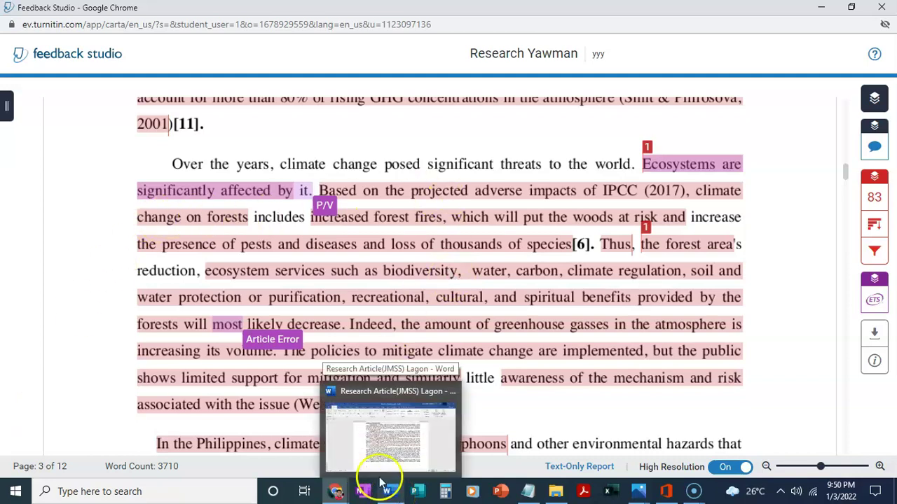
scroll(392, 280, up, 12)
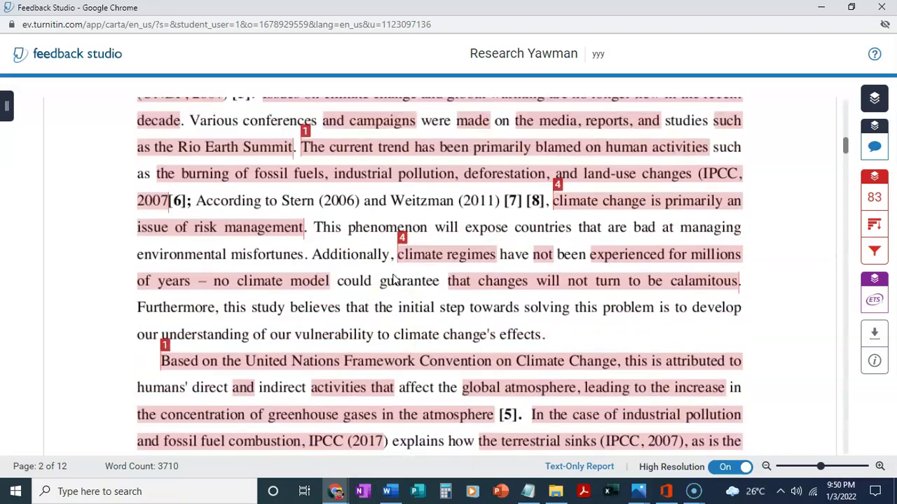
scroll(395, 279, up, 15)
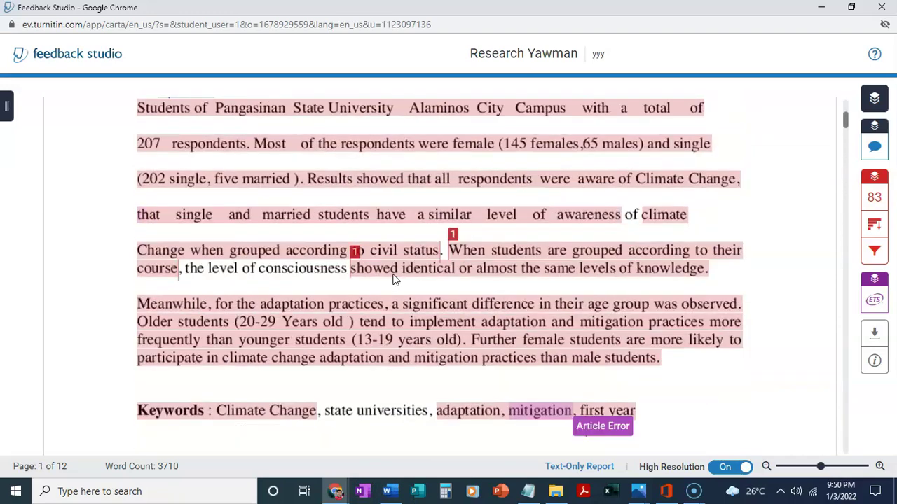
scroll(395, 279, down, 5)
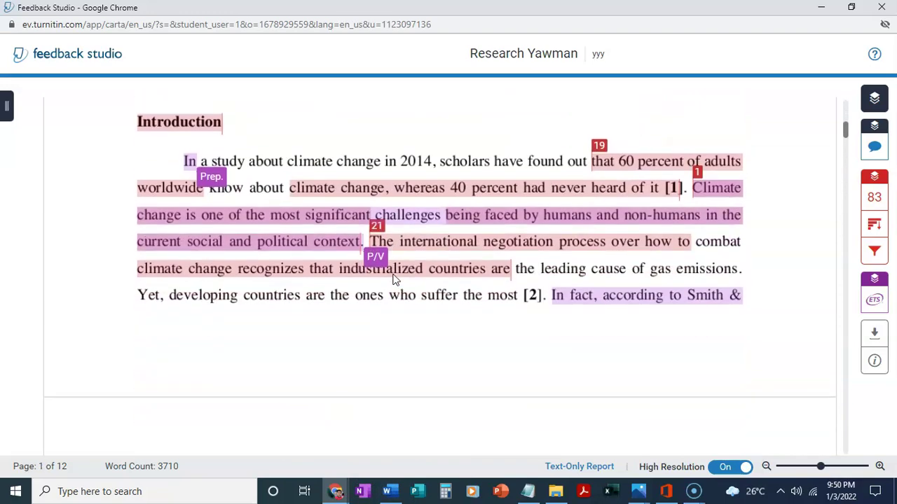
Switch to the Word research article, select the whole Introduction section up to Objectives of the Study, and return to QuillBot
click(392, 496)
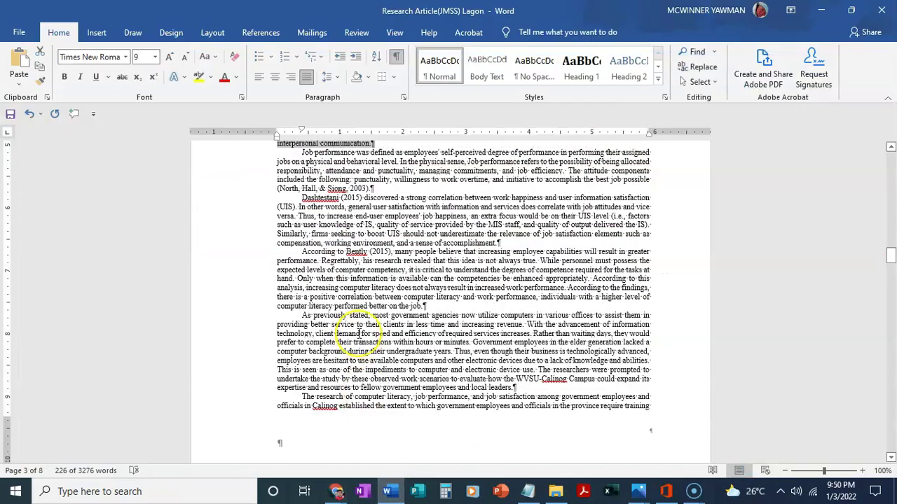
scroll(359, 333, up, 3)
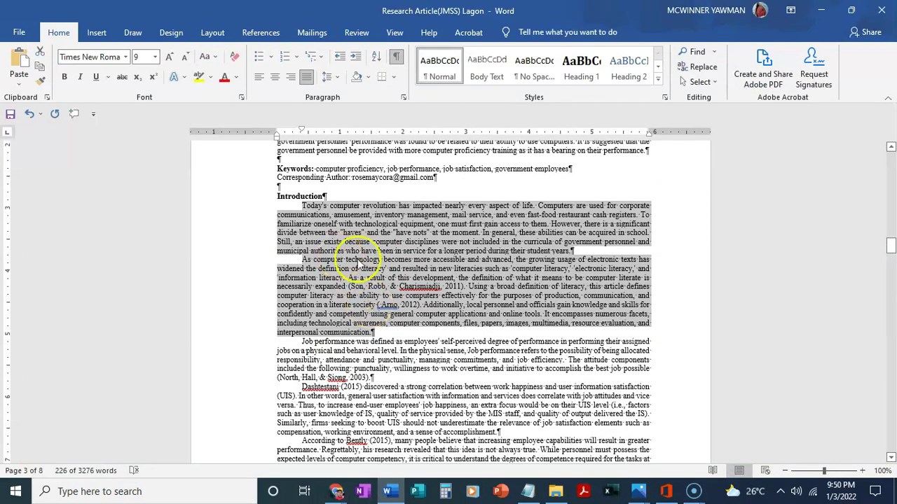
click(410, 262)
drag(279, 196, 515, 392)
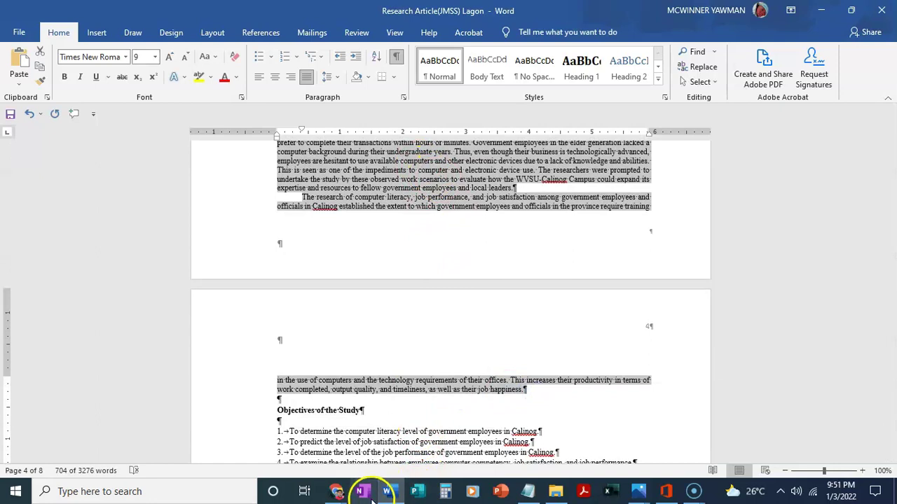
mouse_move(339, 494)
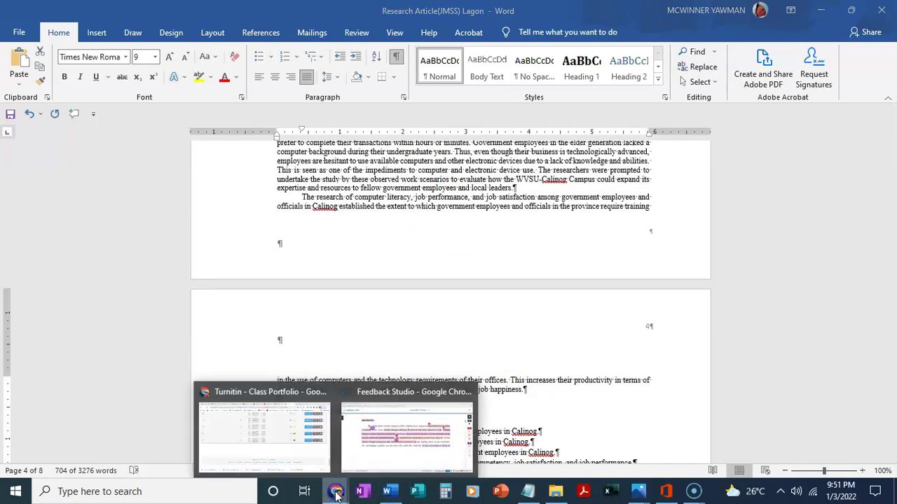
click(273, 424)
click(676, 12)
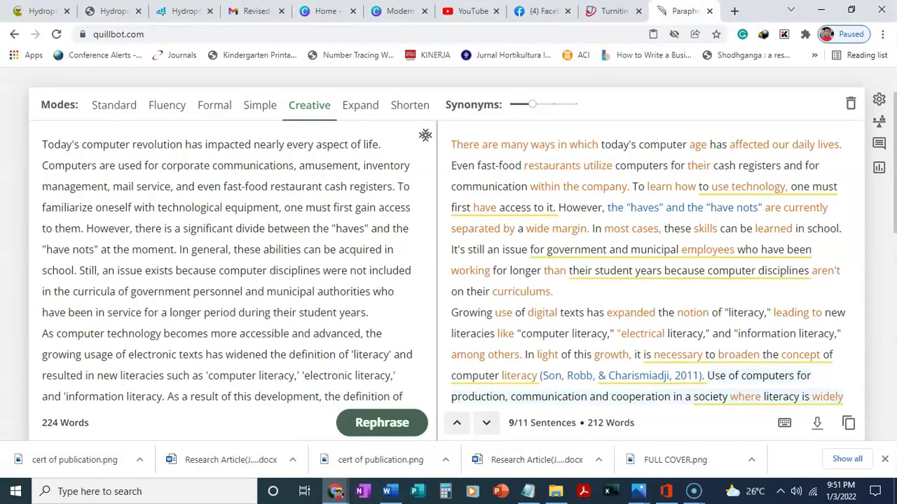
Clear the current QuillBot text, paste the copied Introduction section, and paraphrase it in Creative mode
click(848, 103)
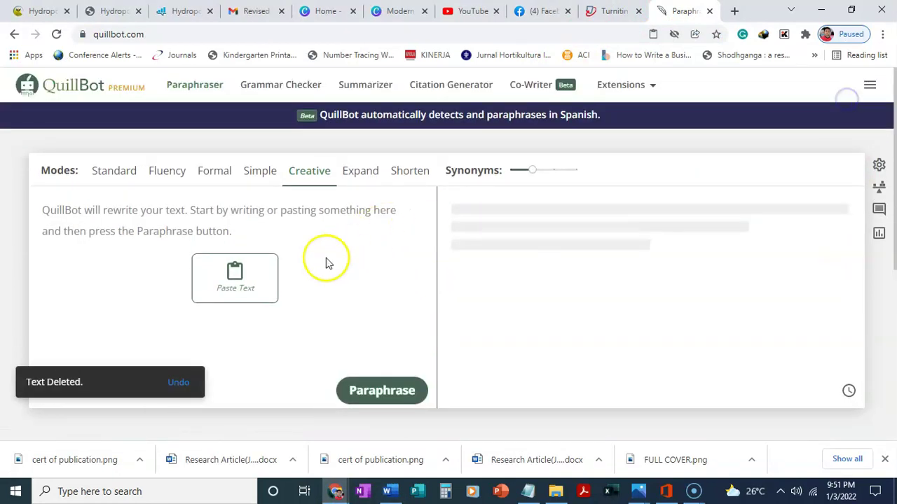
click(237, 268)
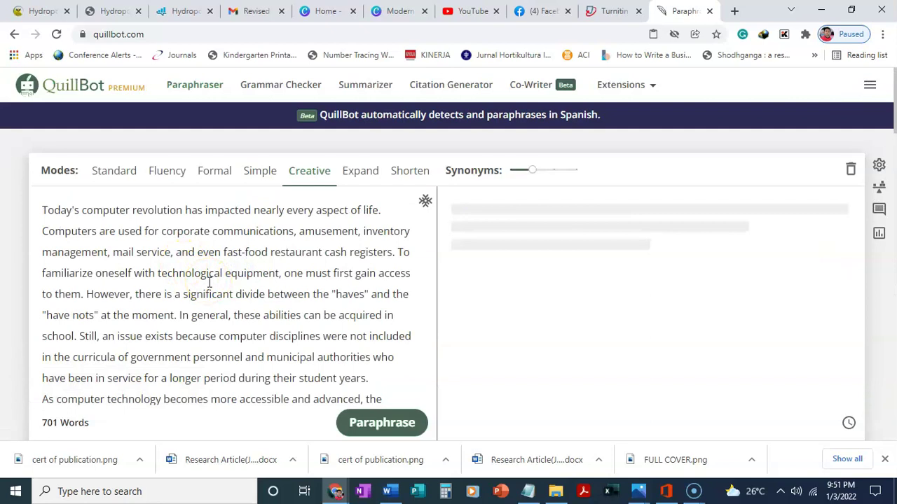
click(376, 423)
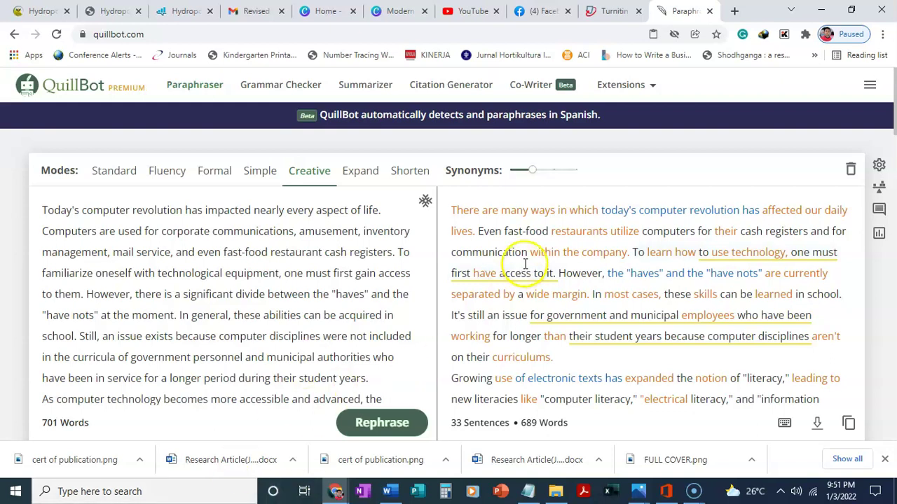
Switch to the Turnitin similarity report and apply filters that exclude quotes and the bibliography from the matches
mouse_move(333, 491)
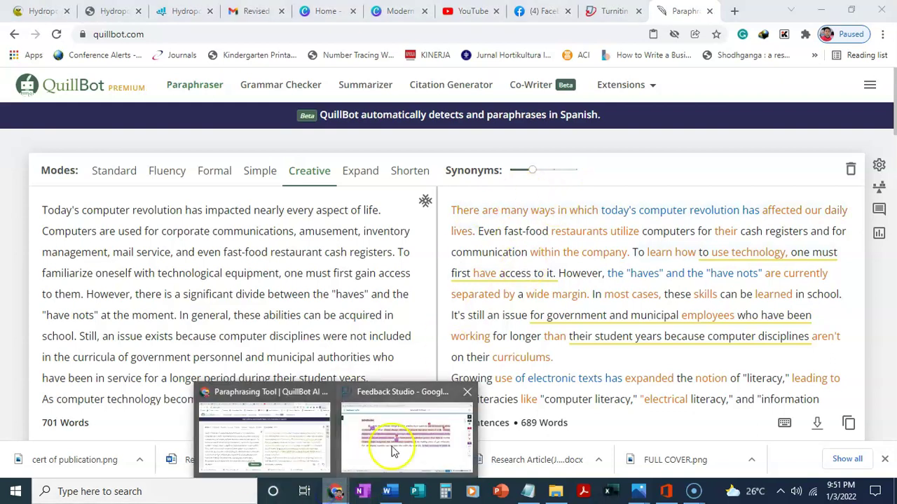
click(394, 441)
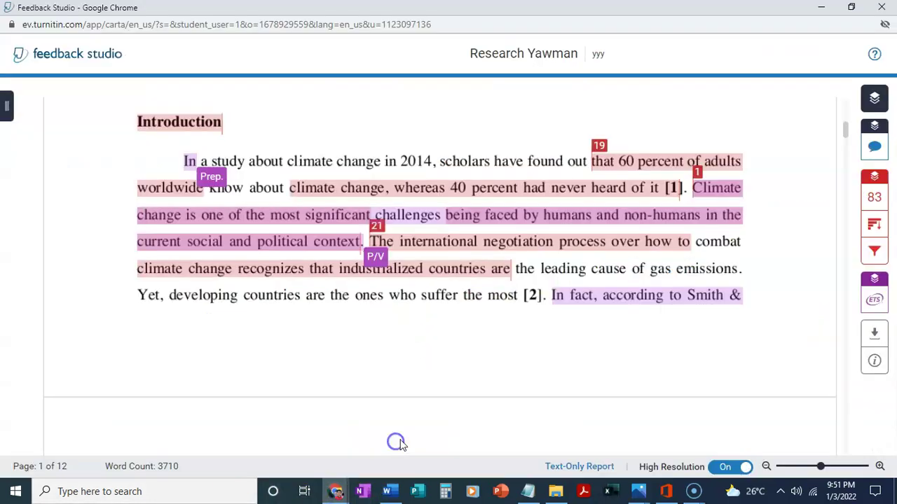
click(872, 252)
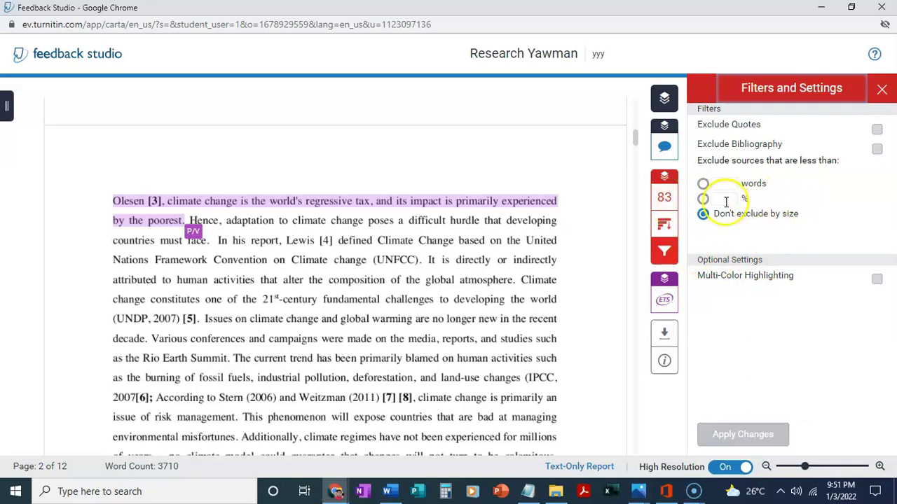
click(879, 132)
click(877, 149)
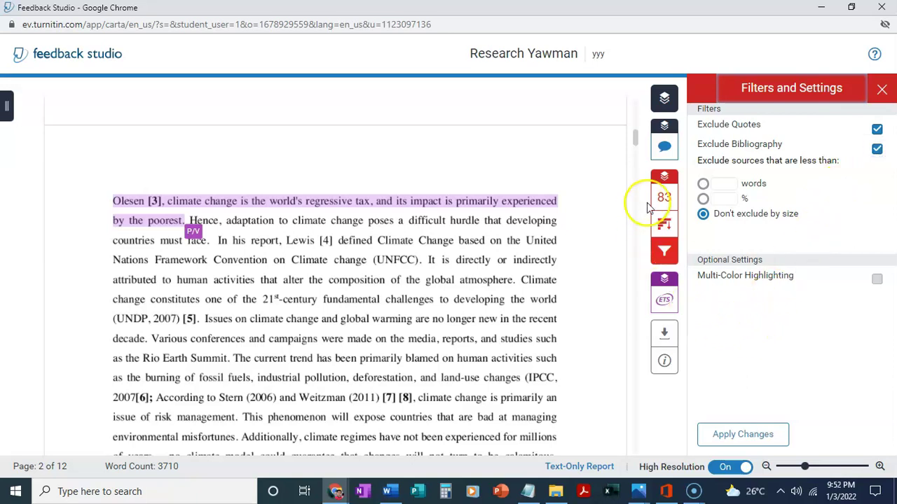
click(706, 433)
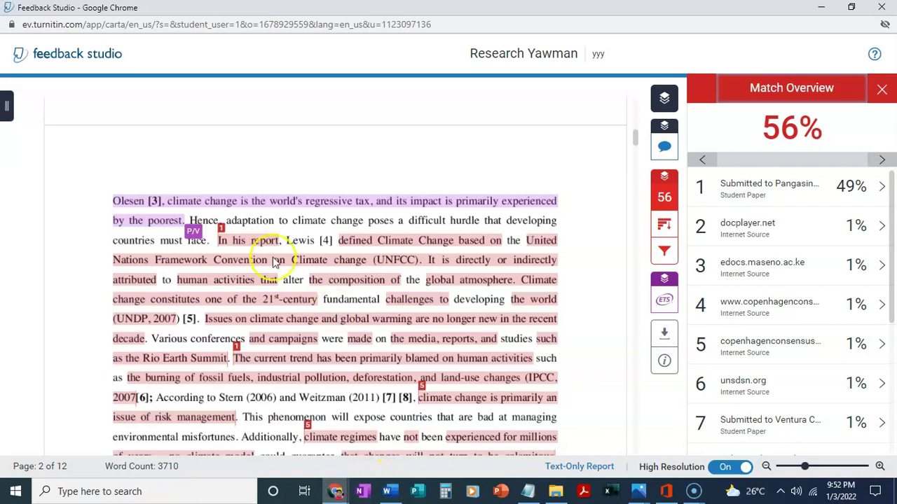
scroll(309, 217, down, 2)
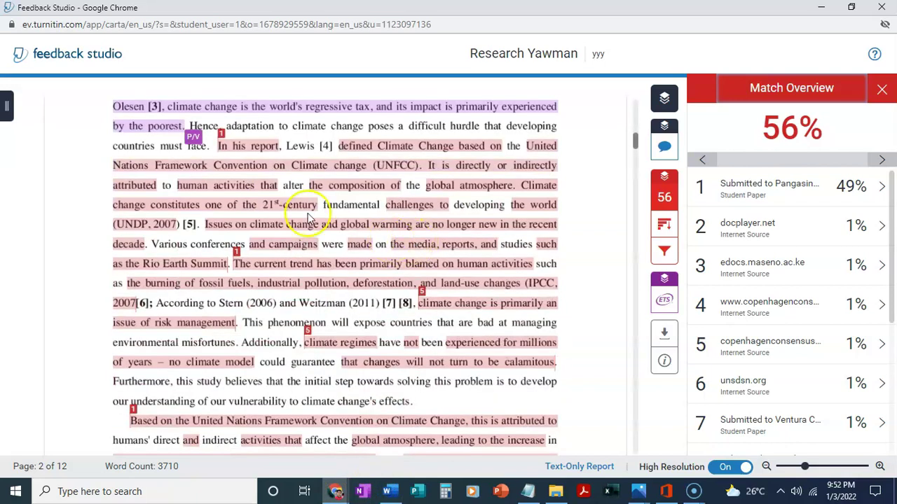
Switch to the Word research article and review its results from Table 1 through the Job Performance section
click(387, 491)
scroll(545, 281, down, 10)
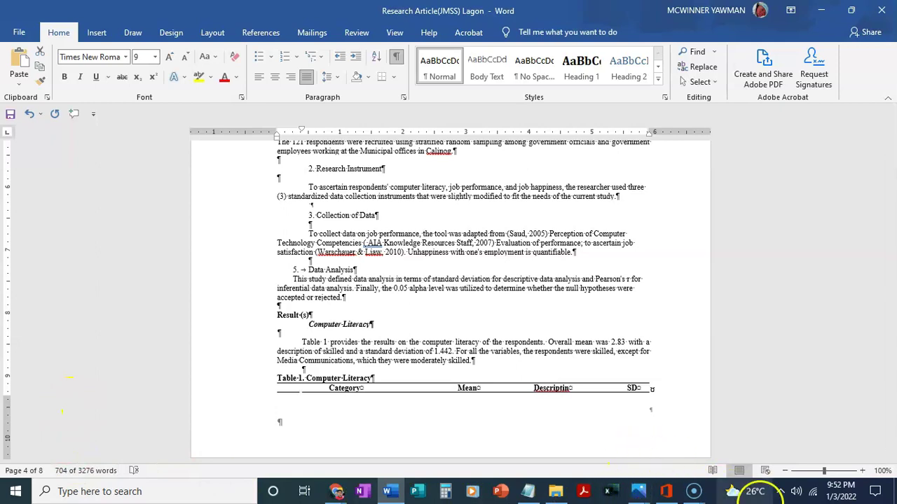
mouse_move(701, 496)
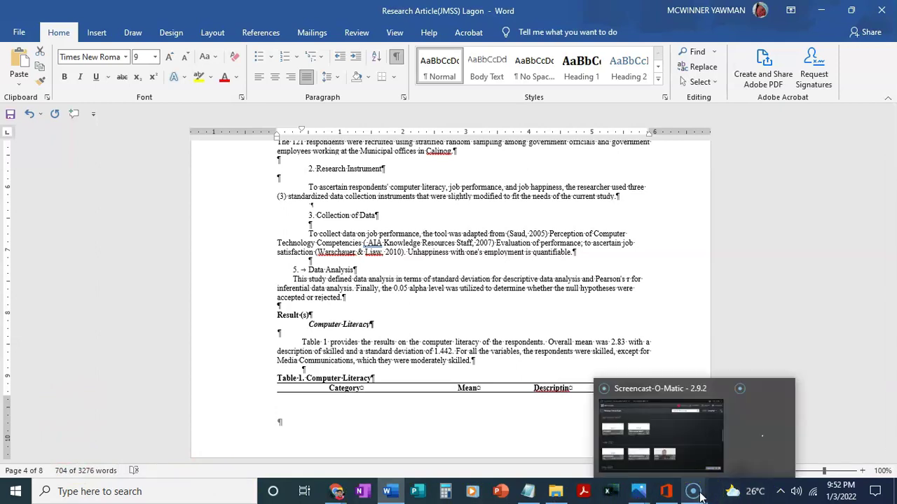
click(568, 306)
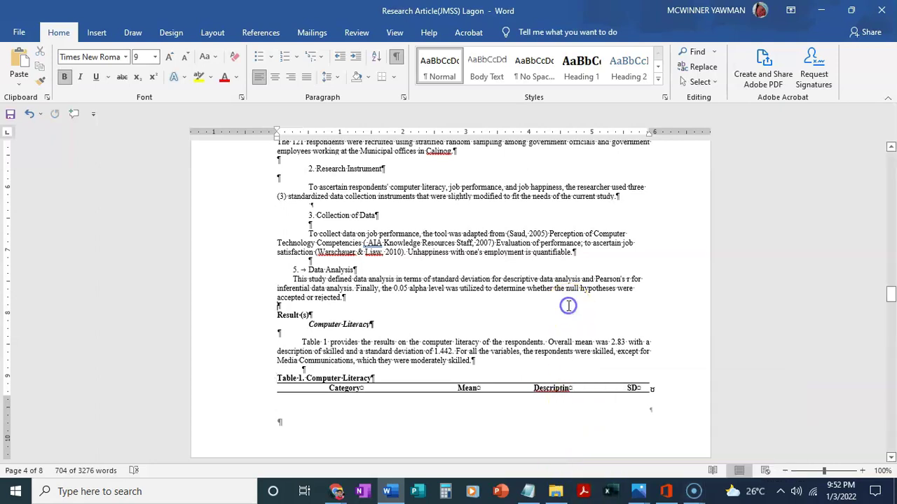
scroll(438, 291, down, 15)
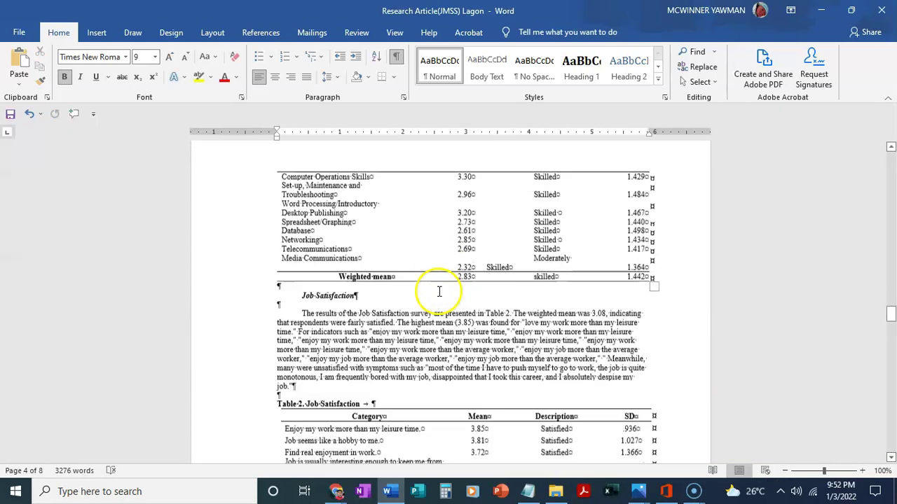
scroll(439, 291, down, 4)
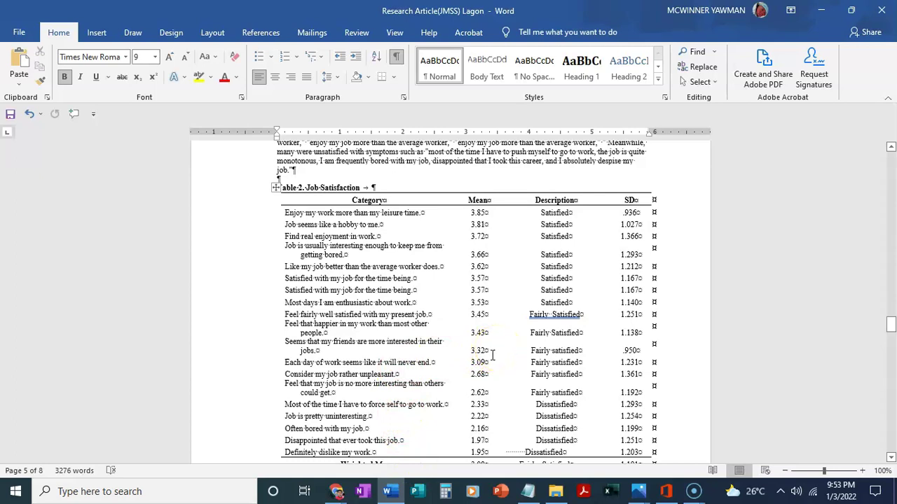
scroll(238, 420, down, 5)
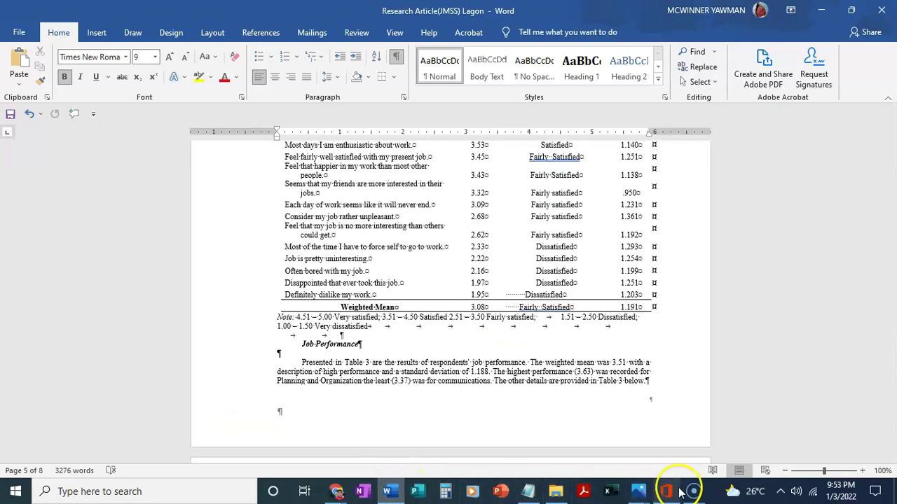
Minimize the Word article and the Turnitin report window to return to QuillBot
mouse_move(694, 495)
click(748, 452)
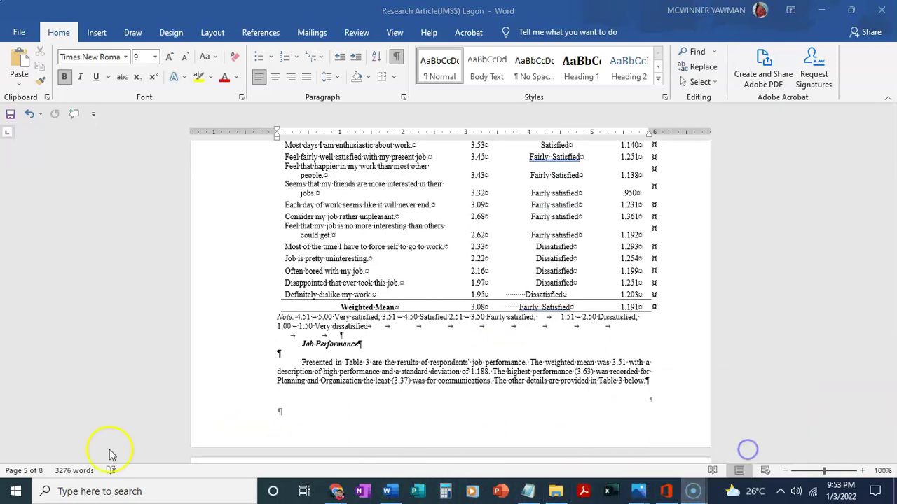
click(269, 381)
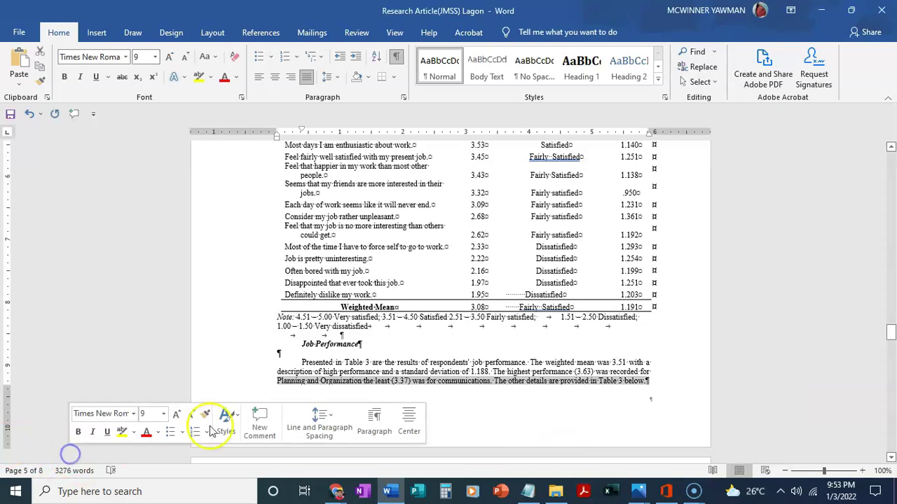
click(821, 10)
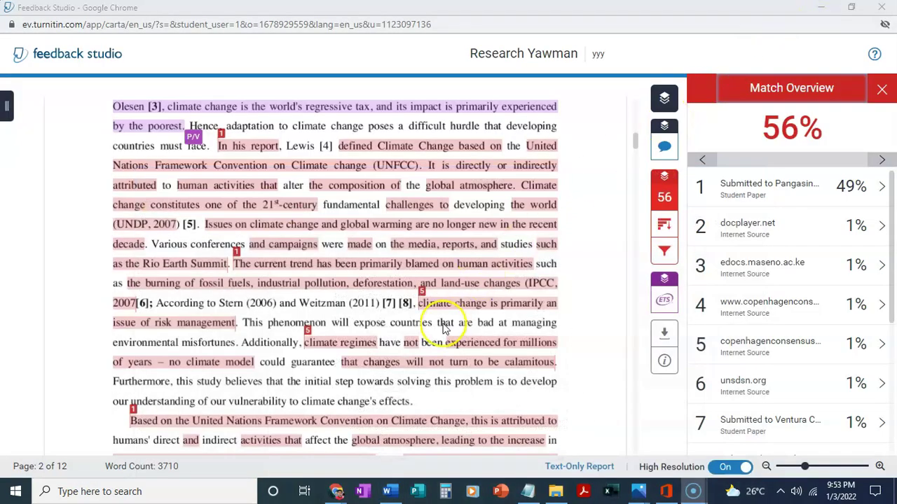
click(825, 12)
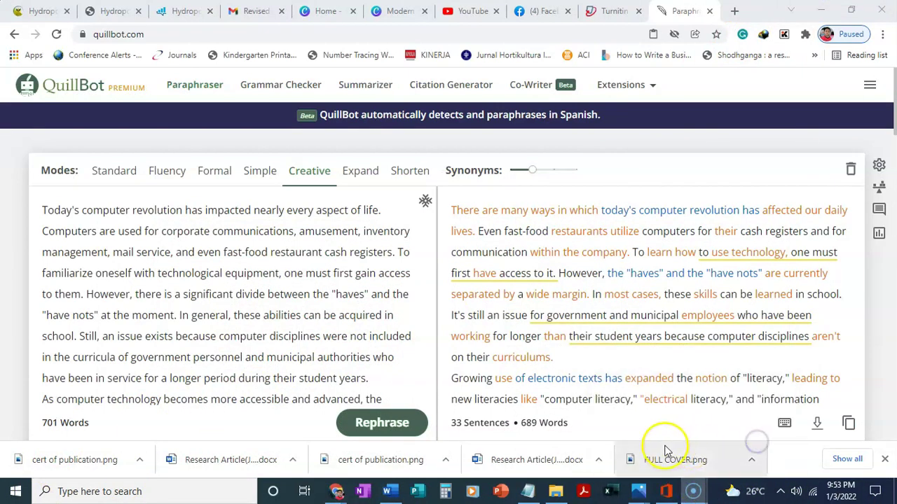
mouse_move(692, 491)
click(710, 435)
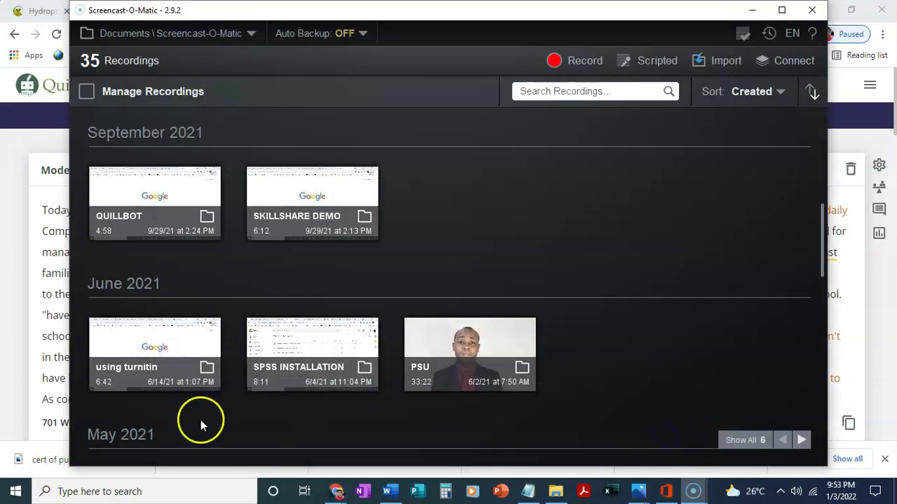
mouse_move(692, 491)
click(741, 458)
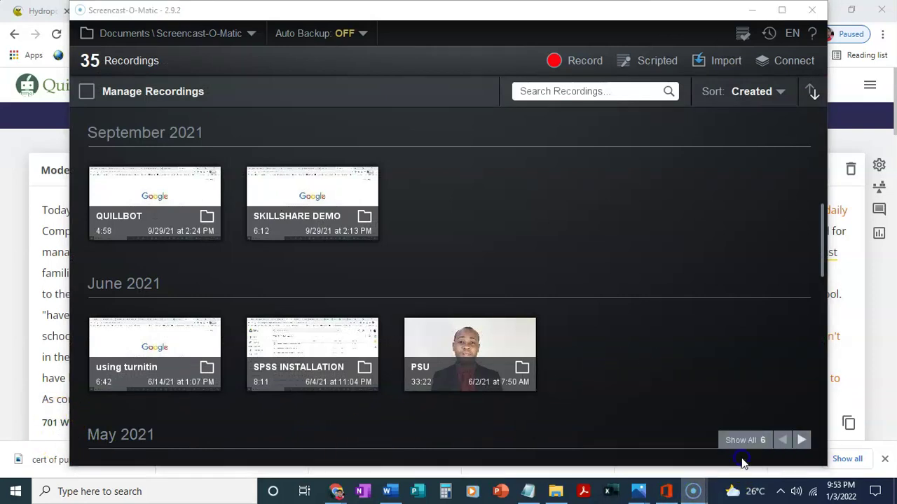
click(8, 459)
click(86, 485)
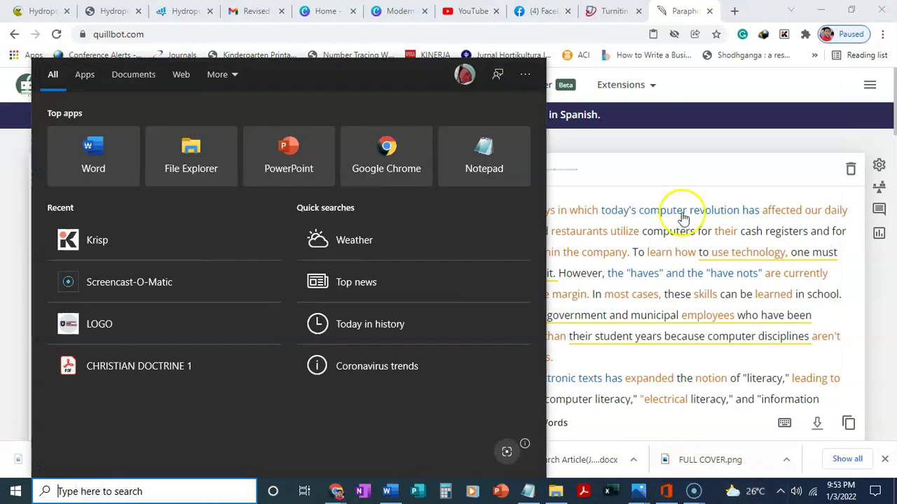
click(719, 166)
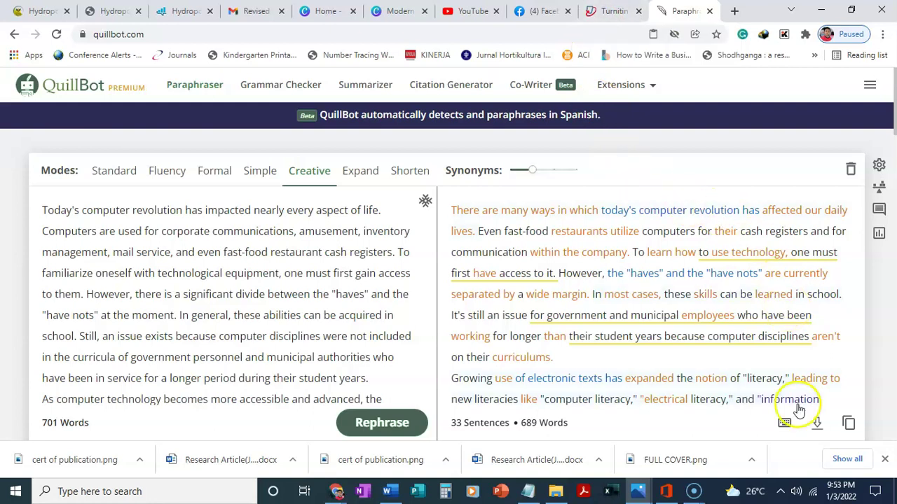
Switch to Screencast-O-Matic and bring up the pause option for the running recording
click(694, 492)
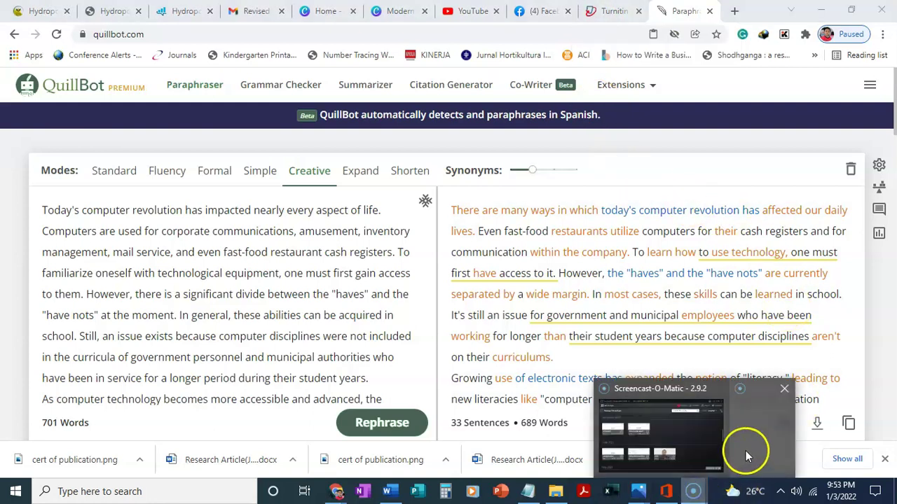
click(666, 450)
click(570, 61)
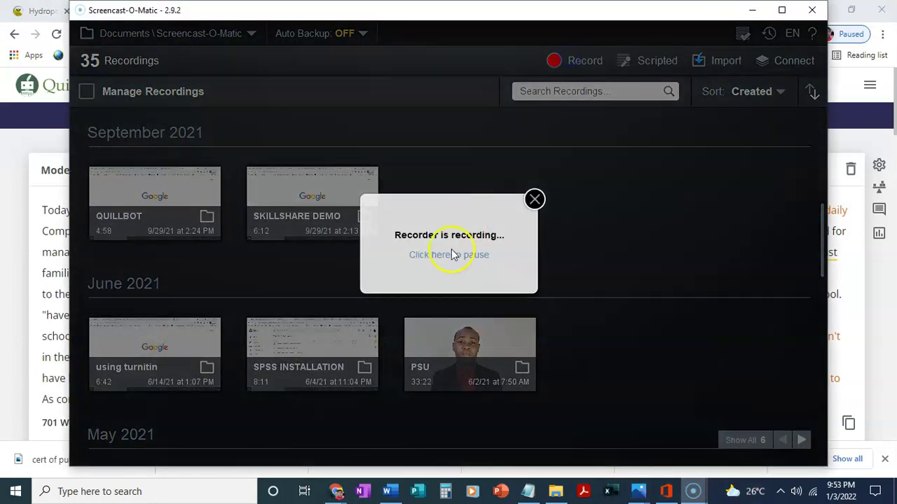